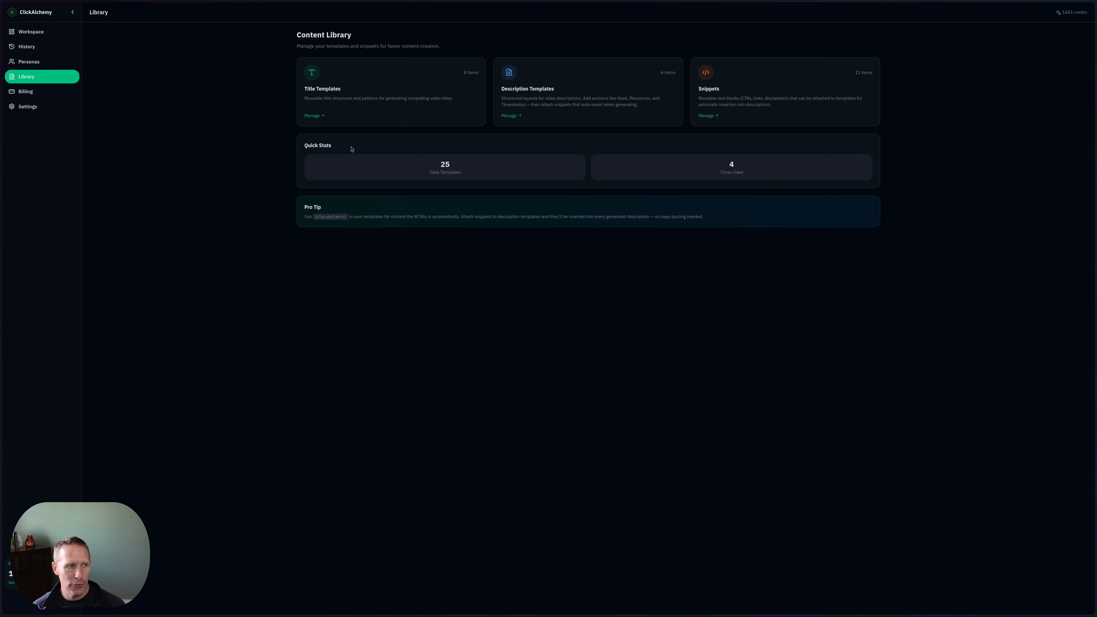
- Start a new workspace project and name it "2026-03-13 ClickAlchemy Library / snippets"
click(41, 35)
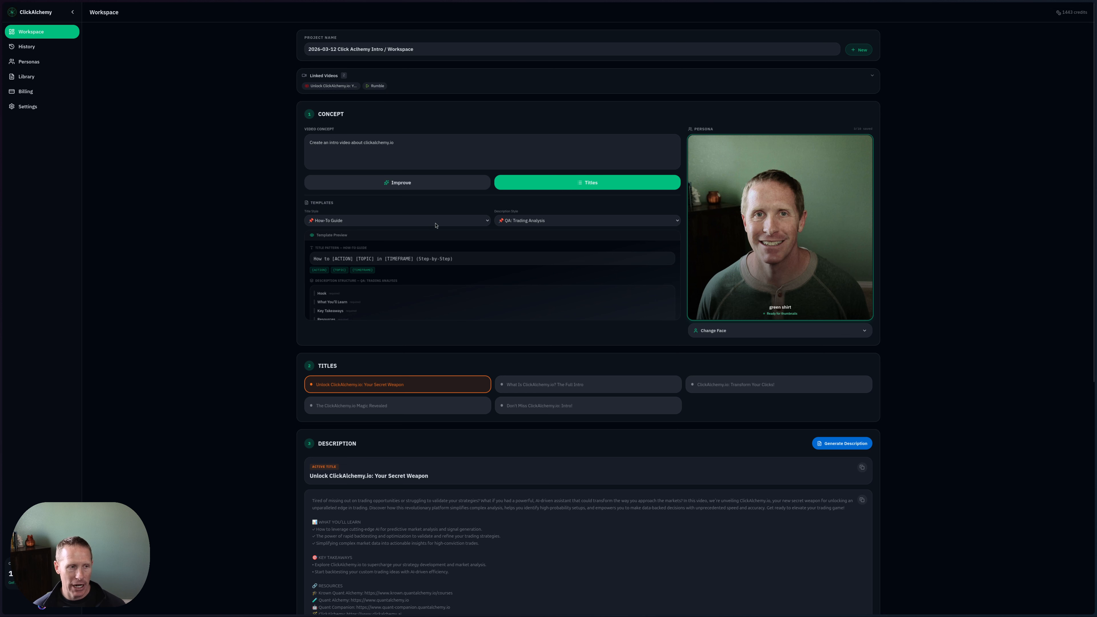
click(860, 50)
click(325, 49)
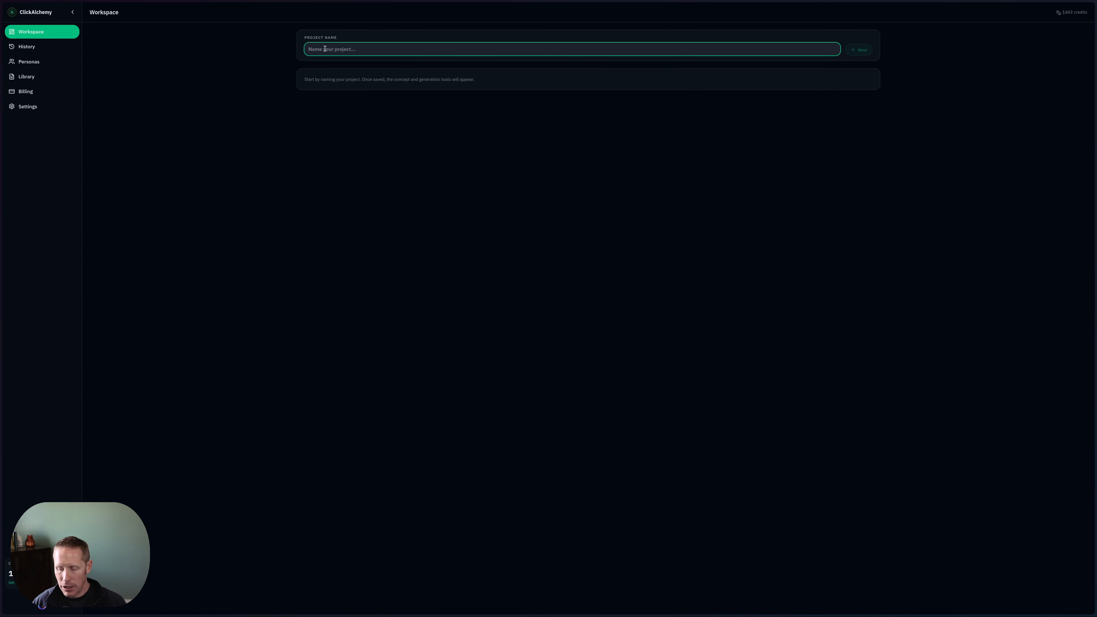
text(2026)
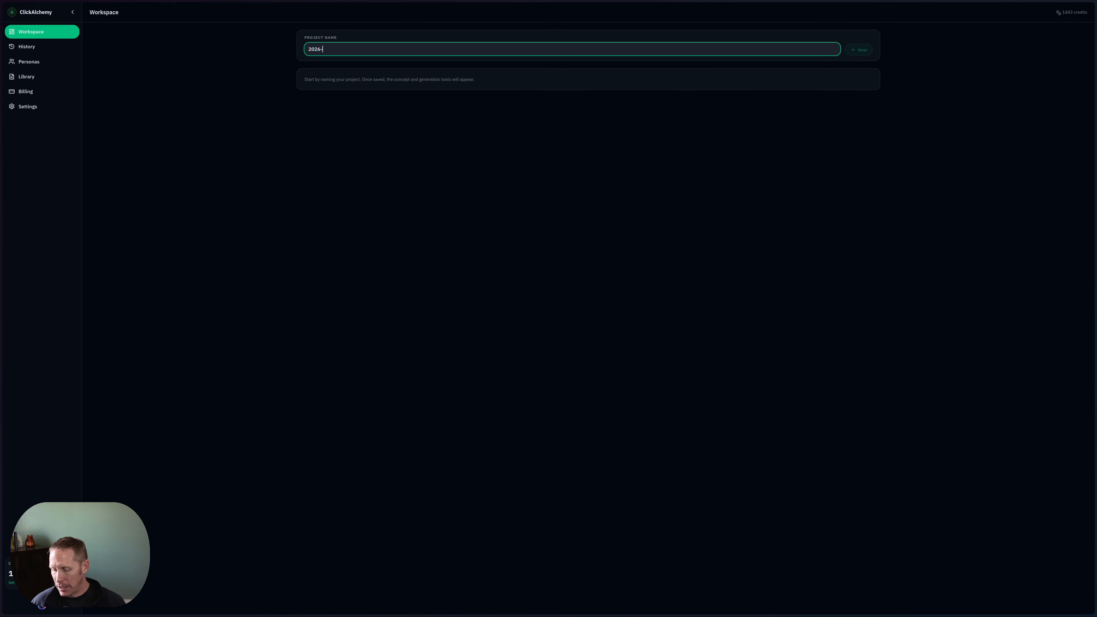
text(-03-)
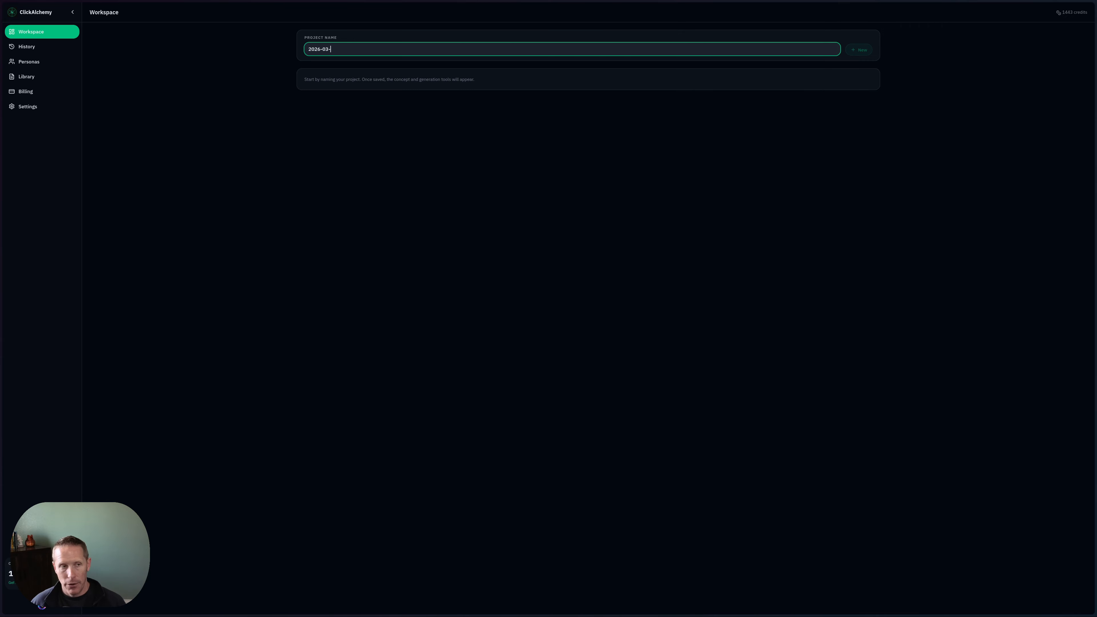
text(13 c)
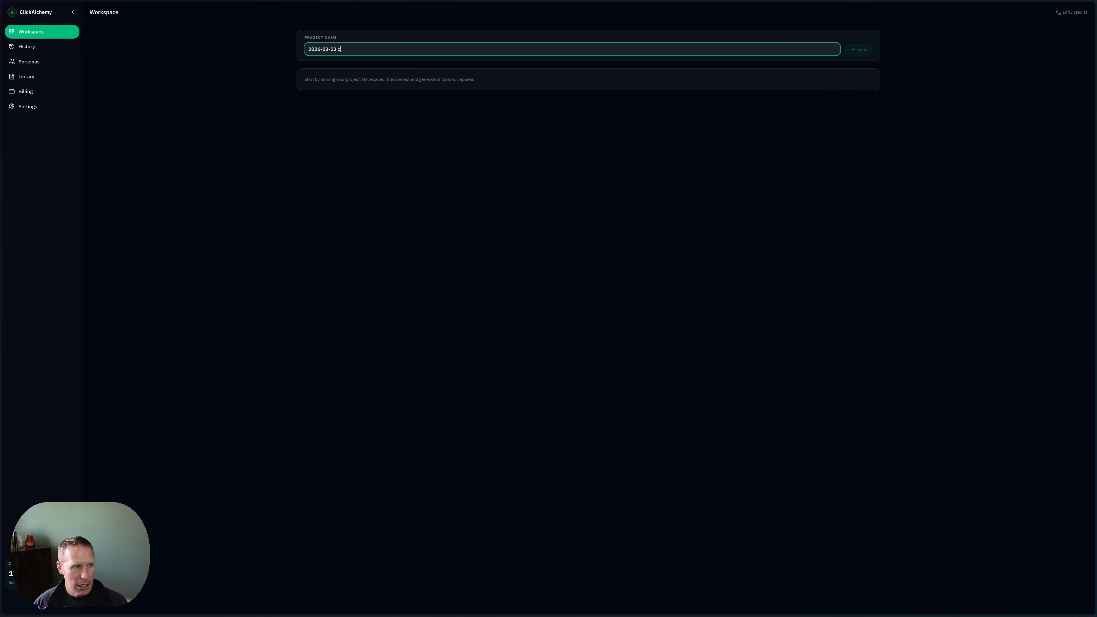
text(lic)
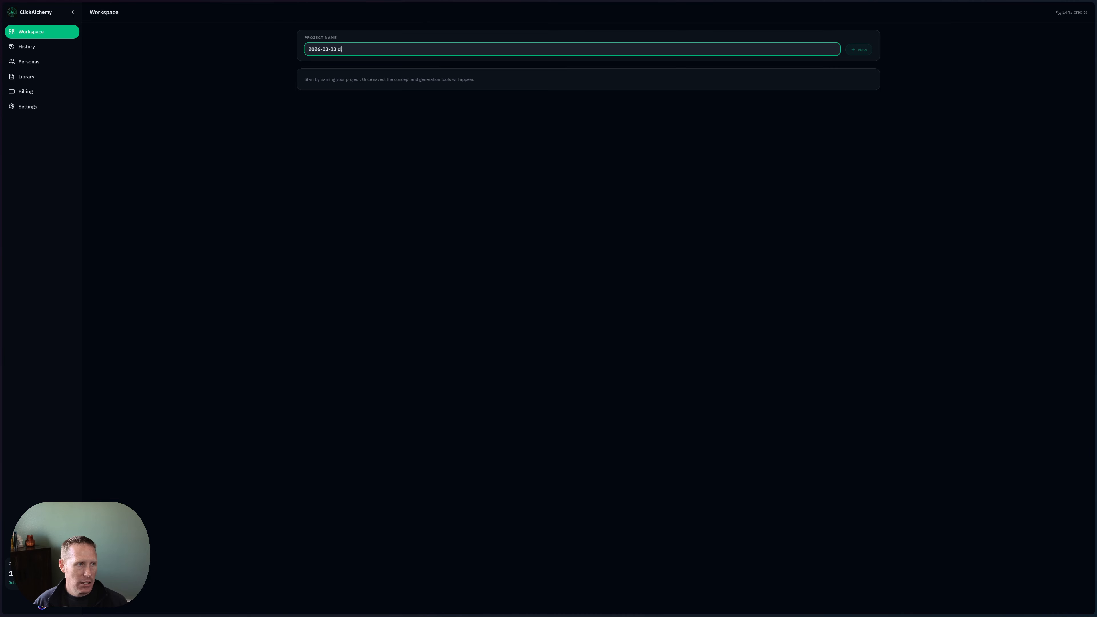
key(BackSpace)
key(BackSpace)
text(Click)
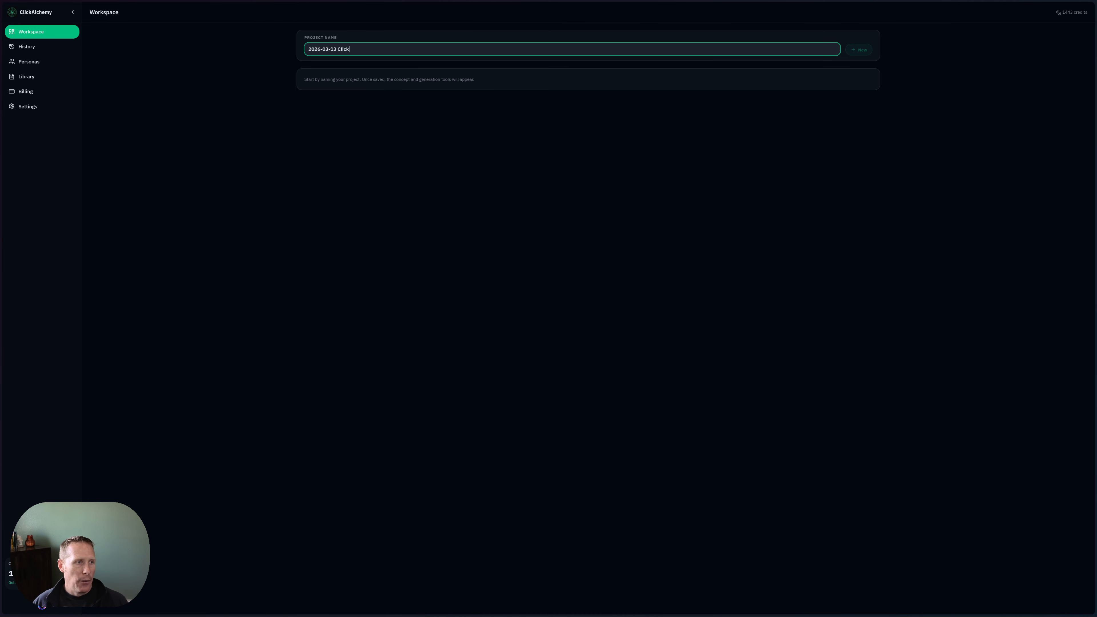
text(Aclhemy)
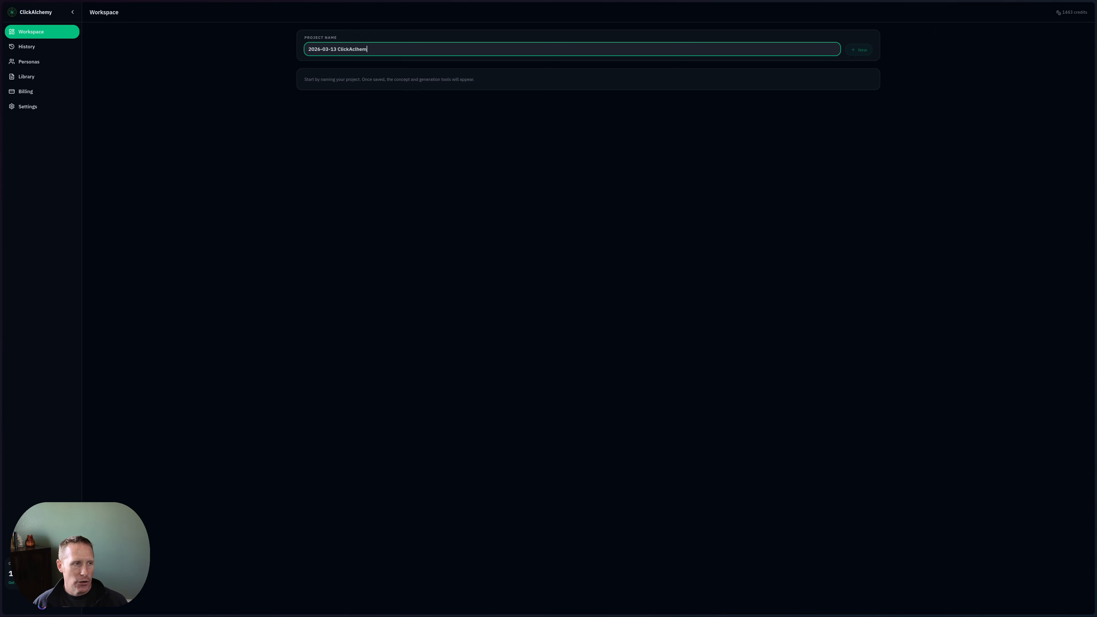
key(BackSpace)
key(BackSpace)
key(BackSpace)
text(lchemy)
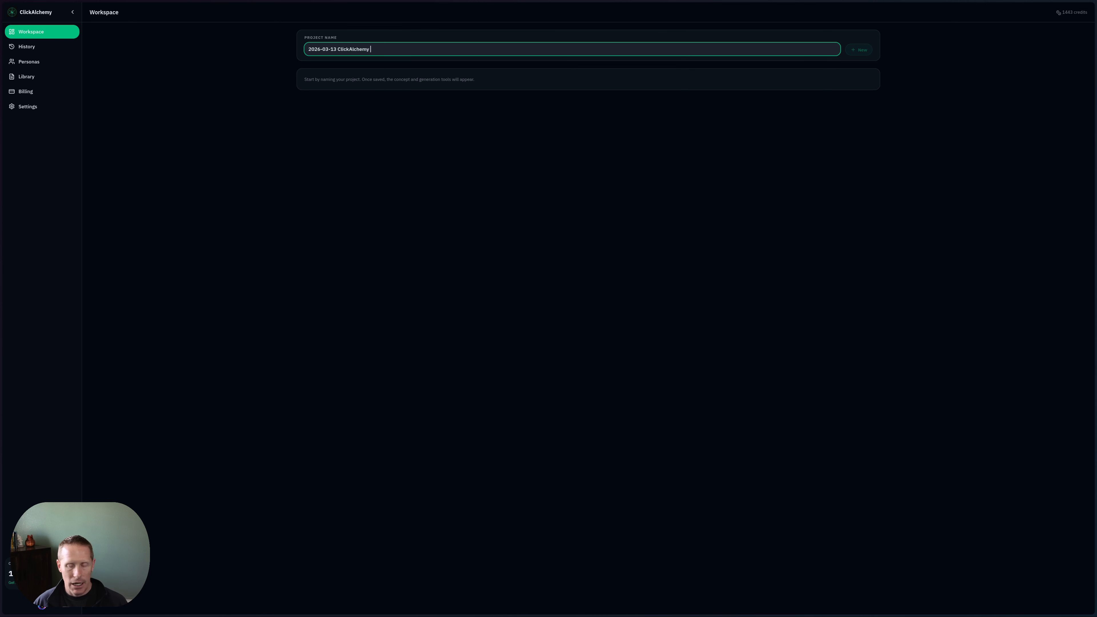
text( Lib)
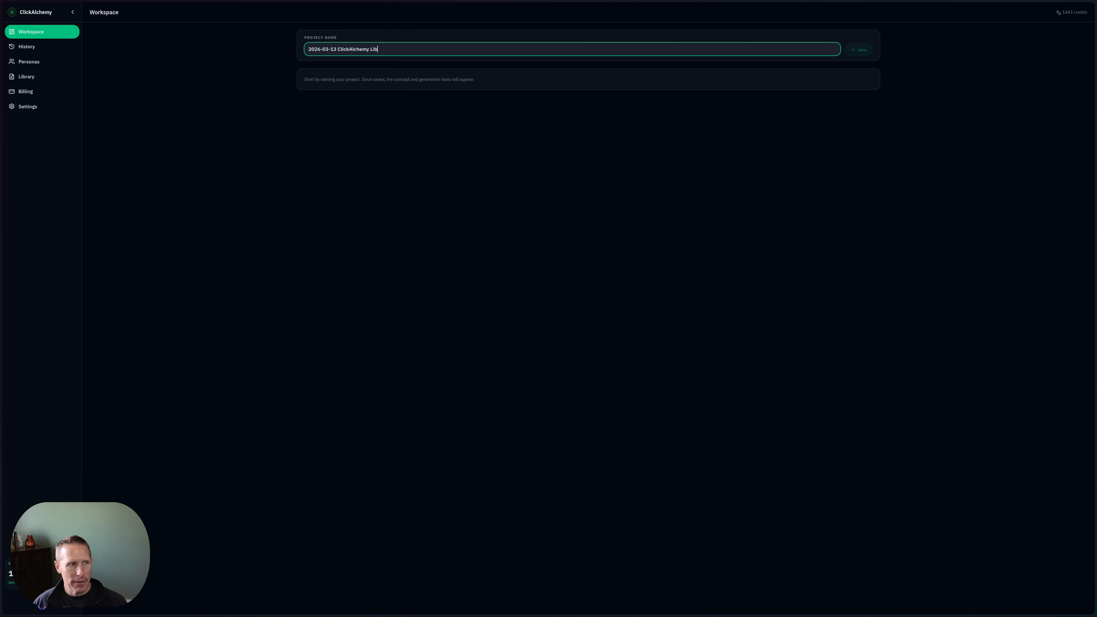
text(rary )
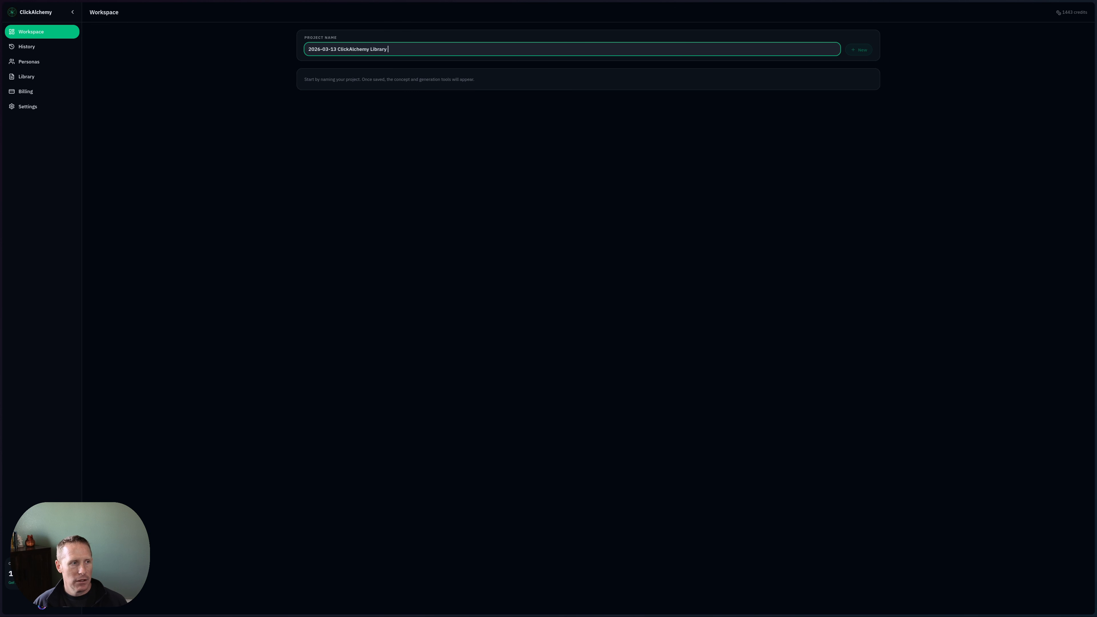
text(/ snippe)
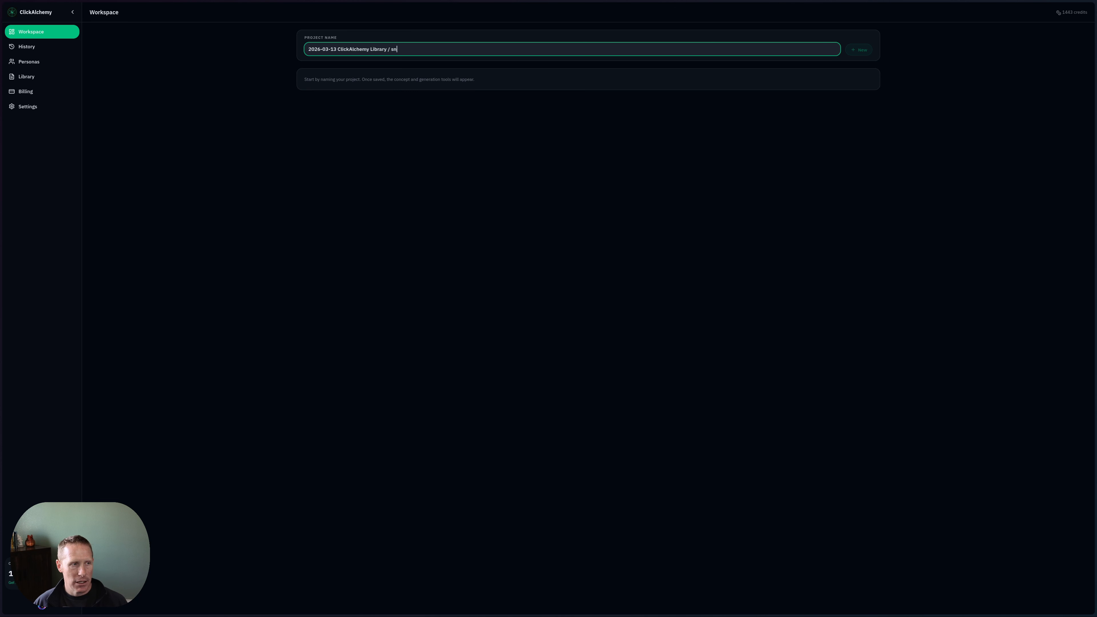
key(BackSpace)
key(BackSpace)
key(BackSpace)
text(ppets)
key(Return)
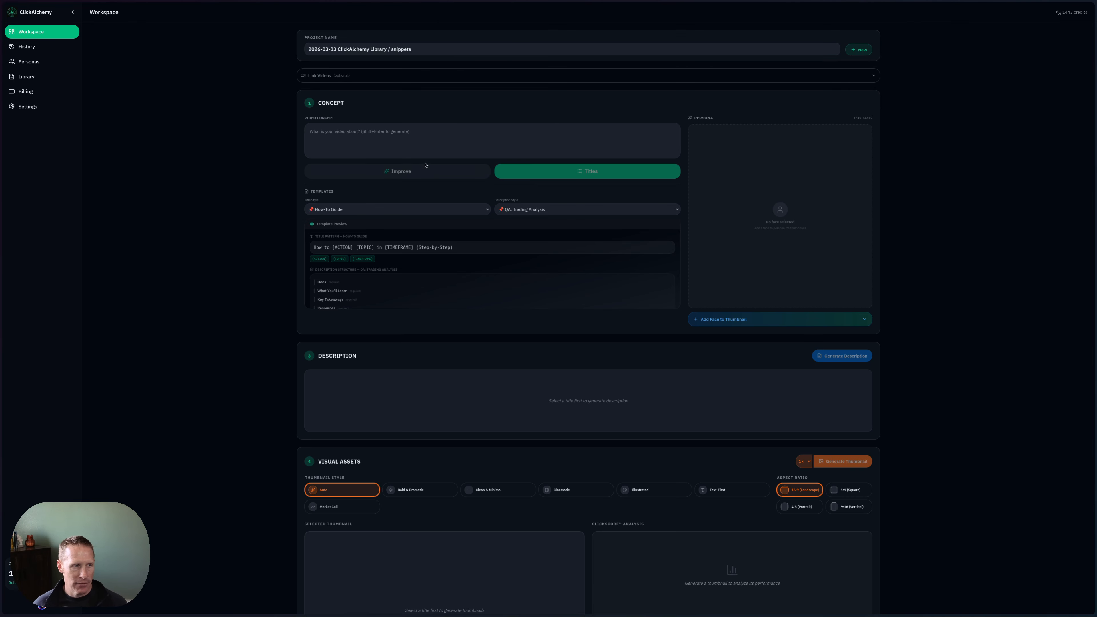
- Set the project's title style to Default (AI decides)
click(374, 210)
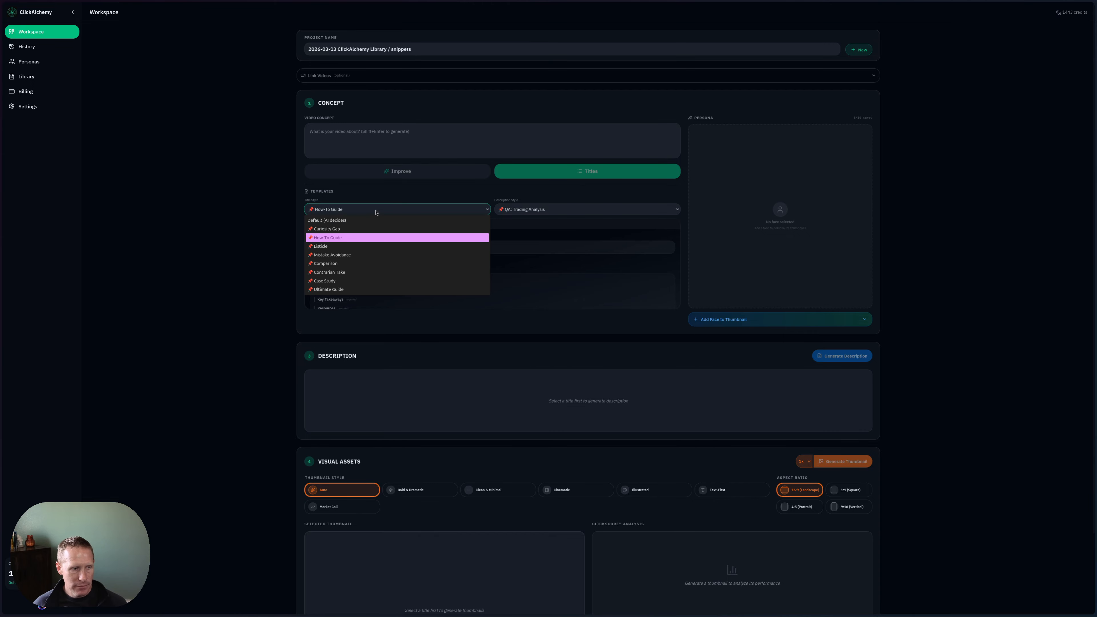
click(376, 210)
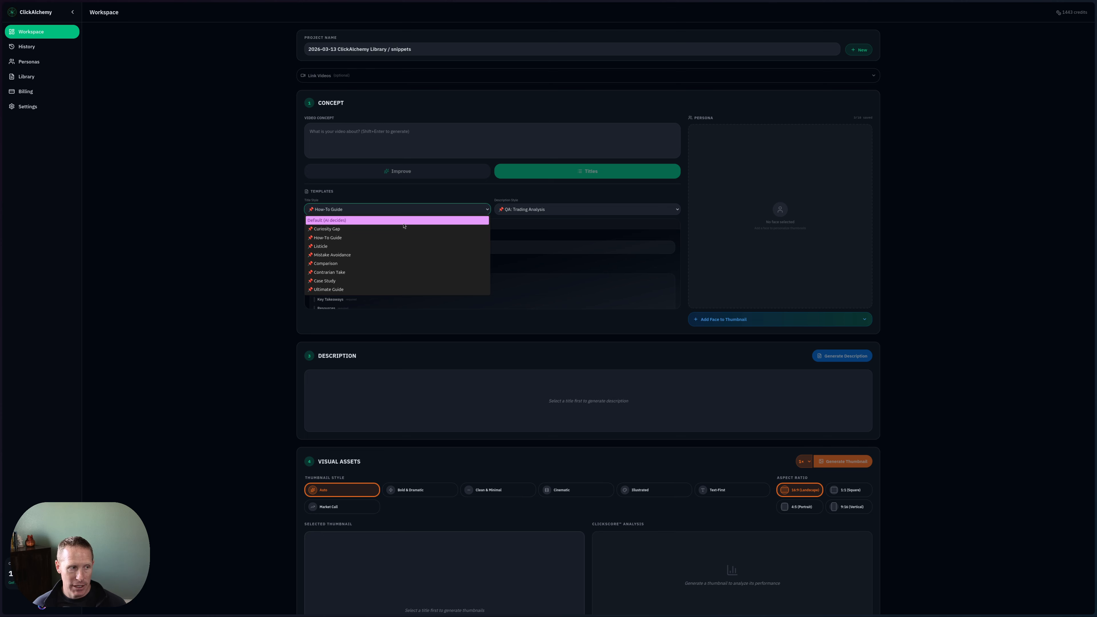
click(389, 220)
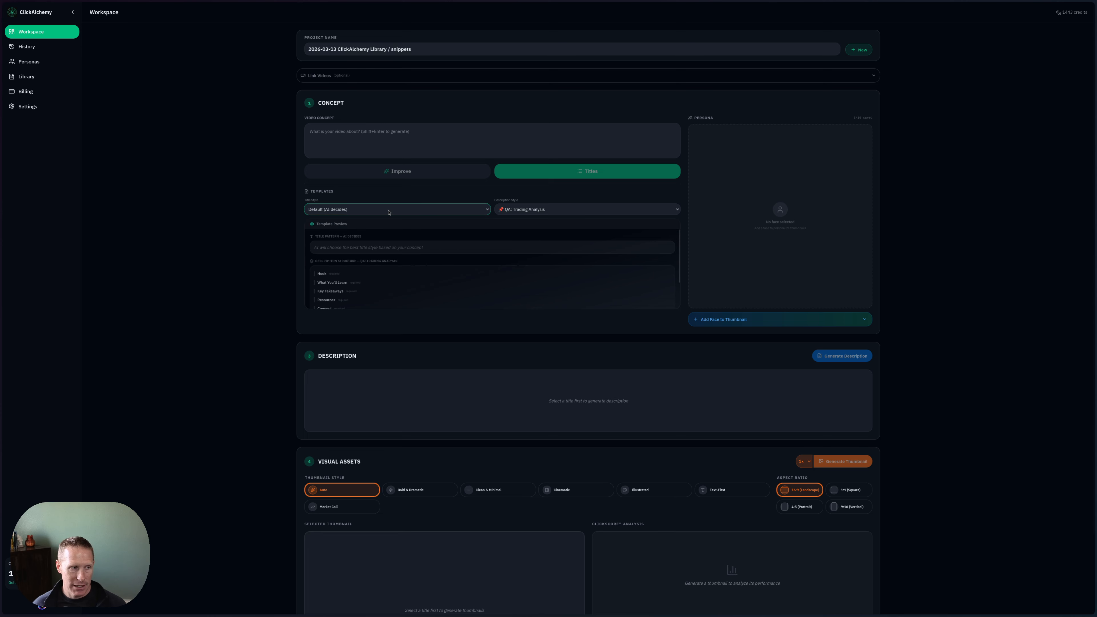
- Choose QA: Trading Analysis as the description style and Curiosity Gap as the title style
click(504, 212)
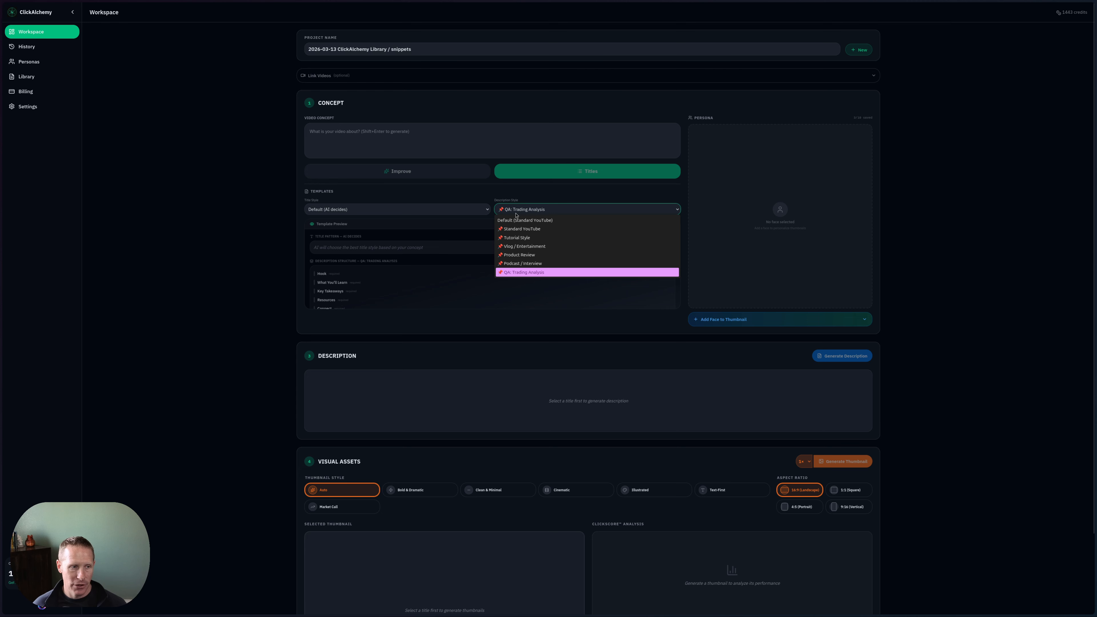
click(521, 272)
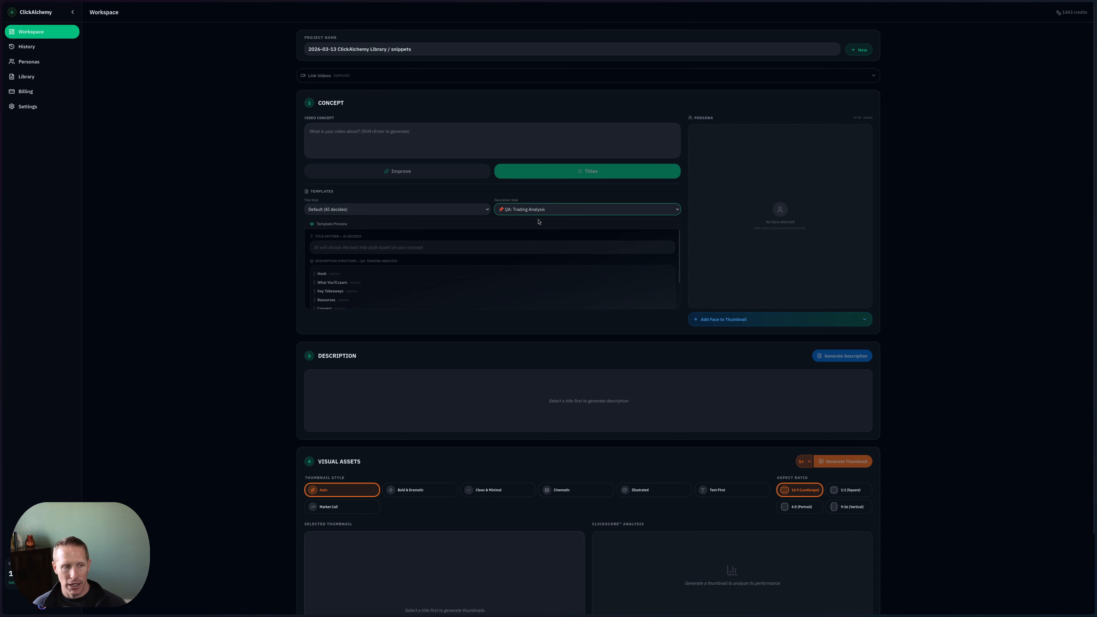
click(447, 210)
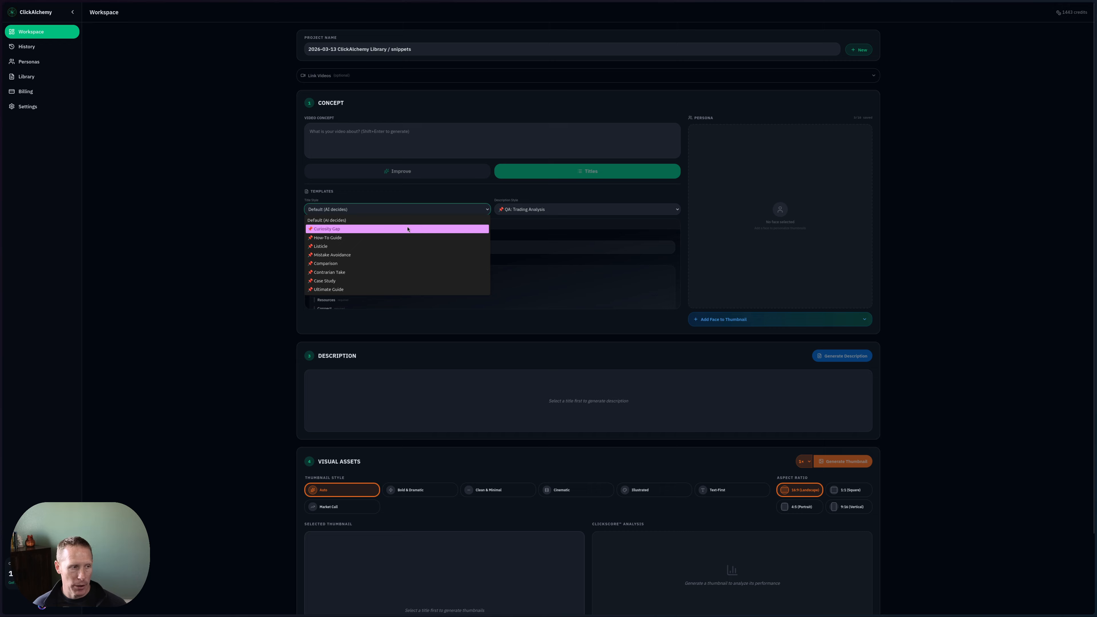
click(391, 226)
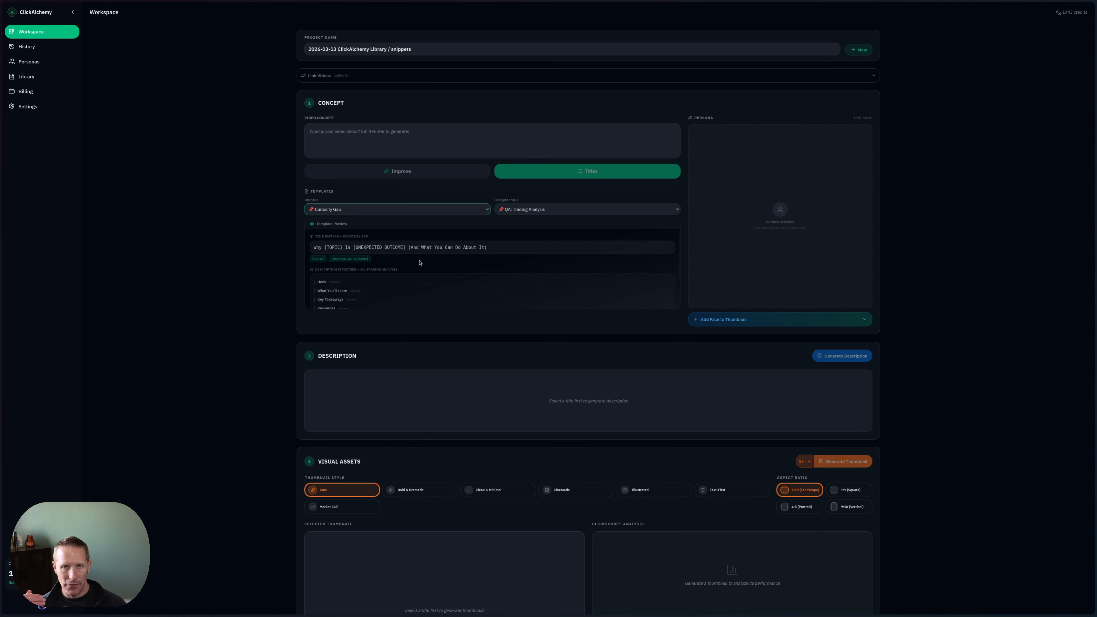
- In the library, draft a title template "Expter desicion" with the pattern "Is [TOPIC] Worth It in [YEAR]? (Expert Answer Inside)"
click(26, 76)
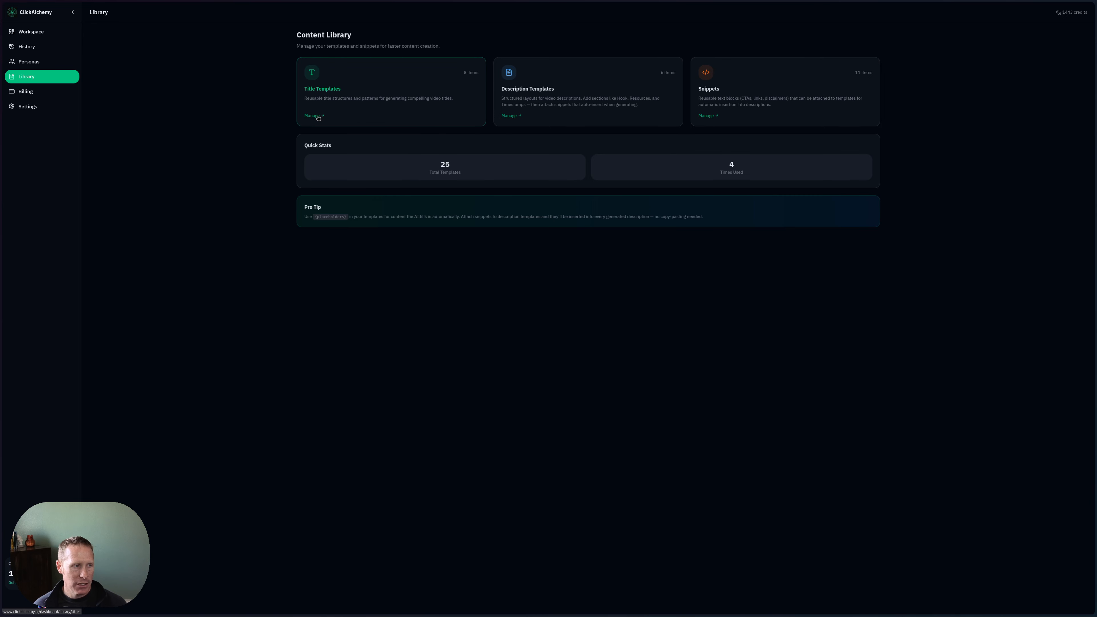
click(314, 115)
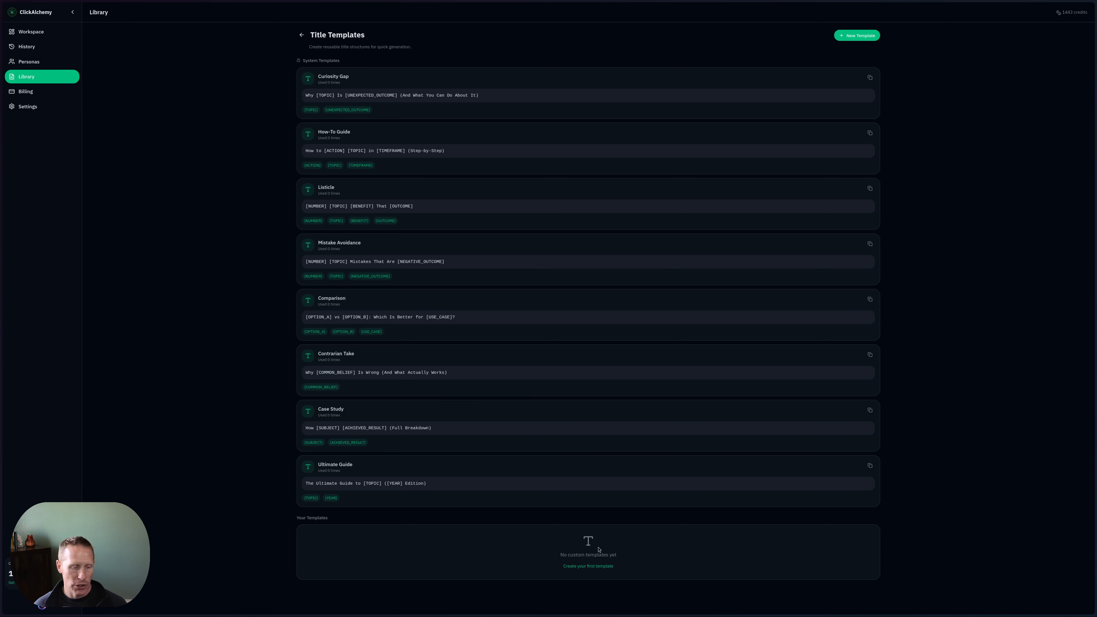
click(856, 36)
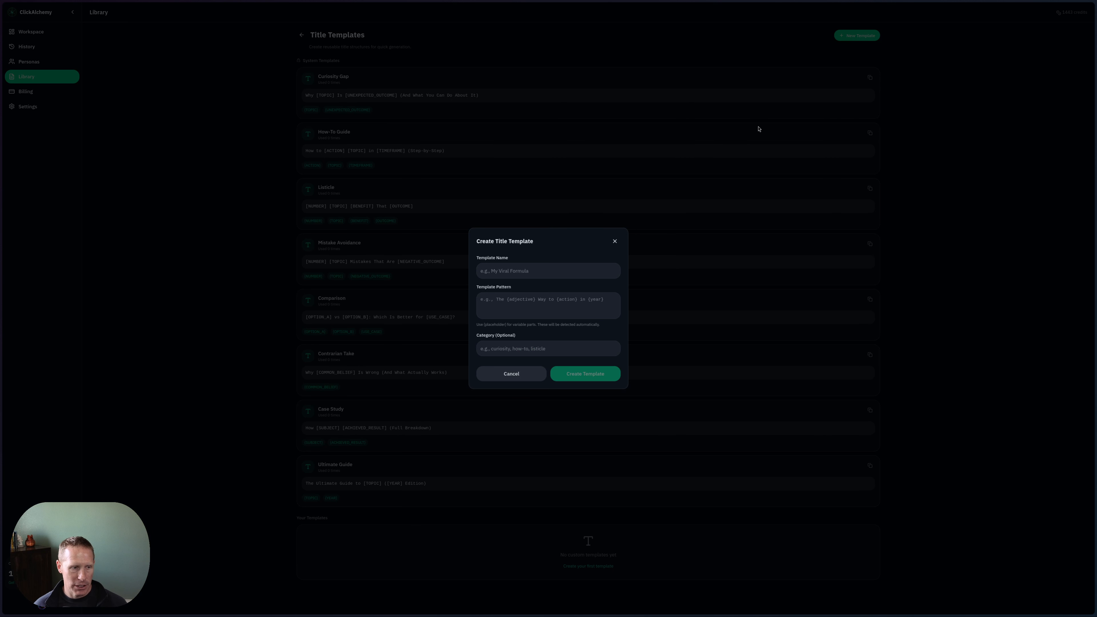
click(537, 270)
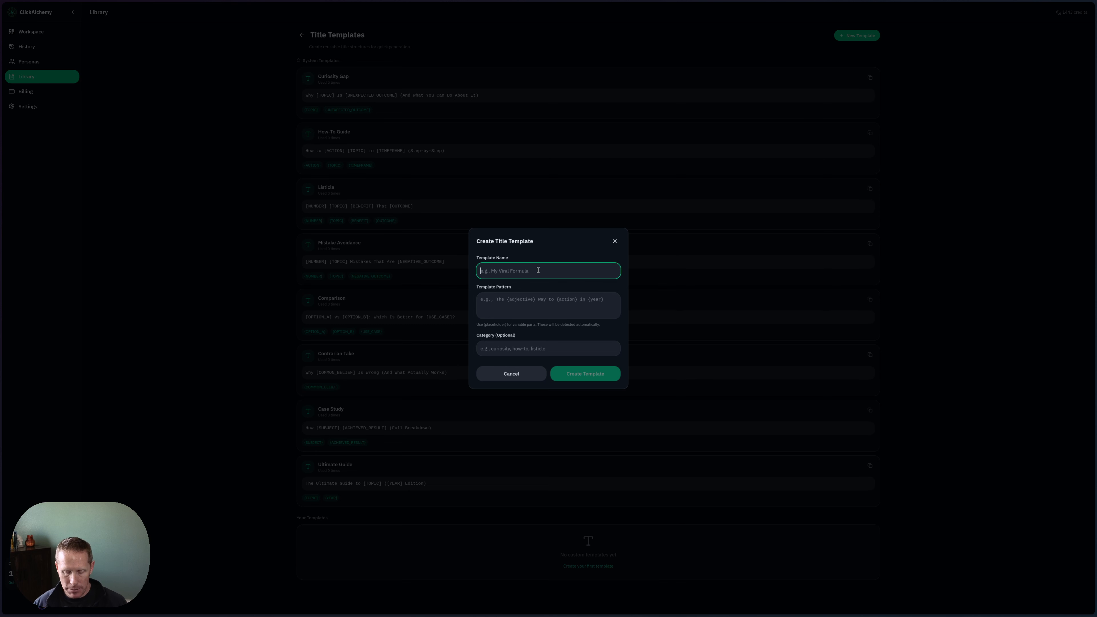
text(Expter des)
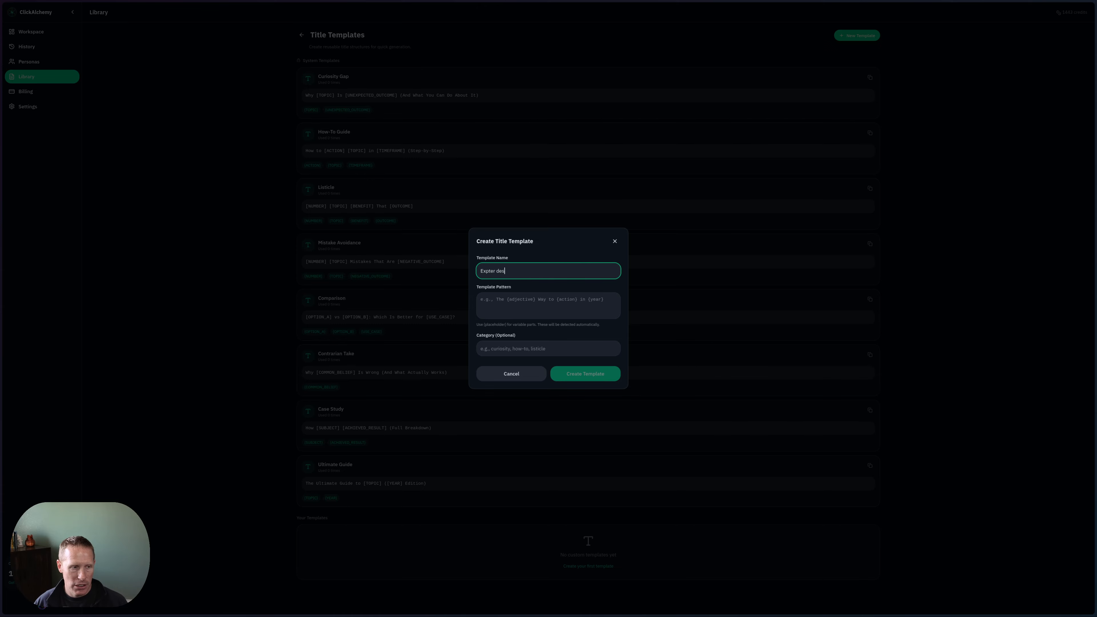
text(icion)
key(Tab)
text(Is [TOPIC] Worth It in [YEAR]? (Expert Answer Inside))
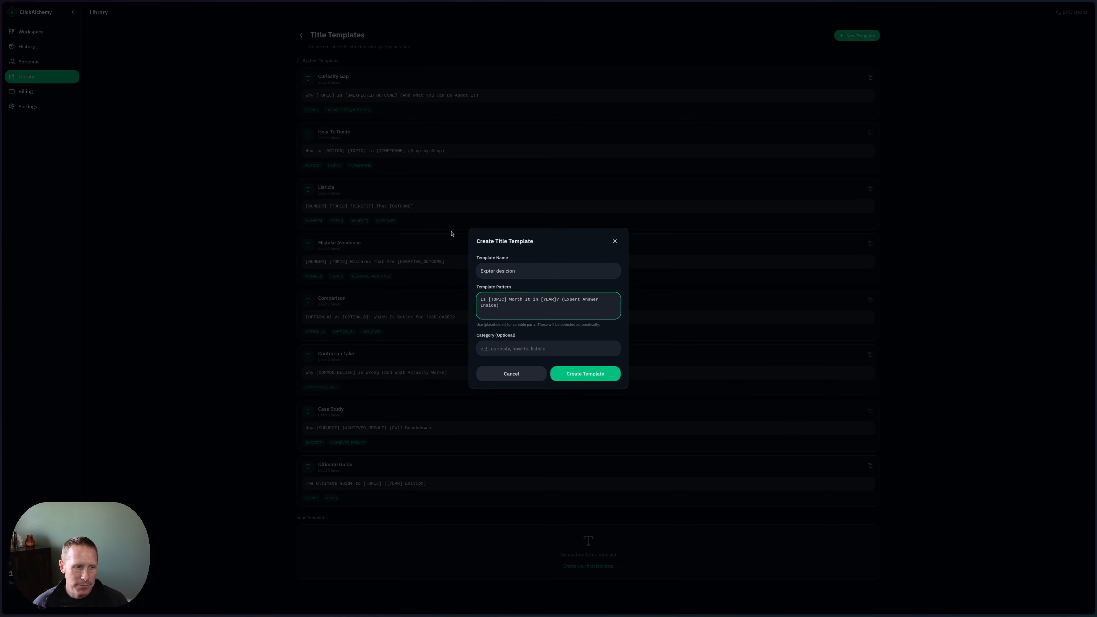
- Correct the template name to "Expert desicion", leave the category empty and create the template
click(484, 271)
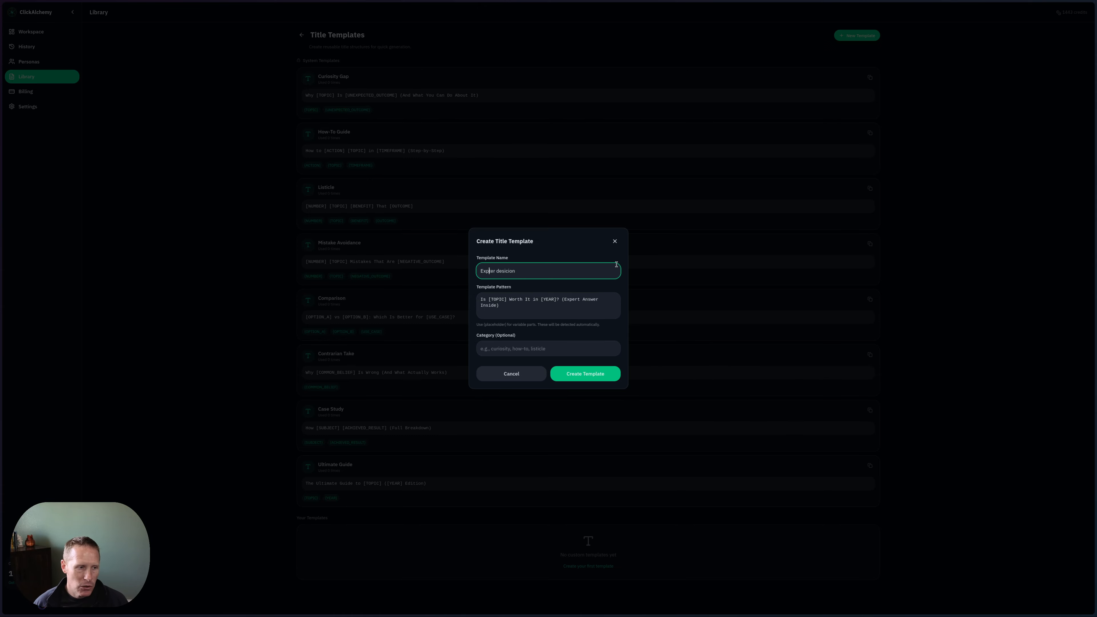
key(Delete)
text(t)
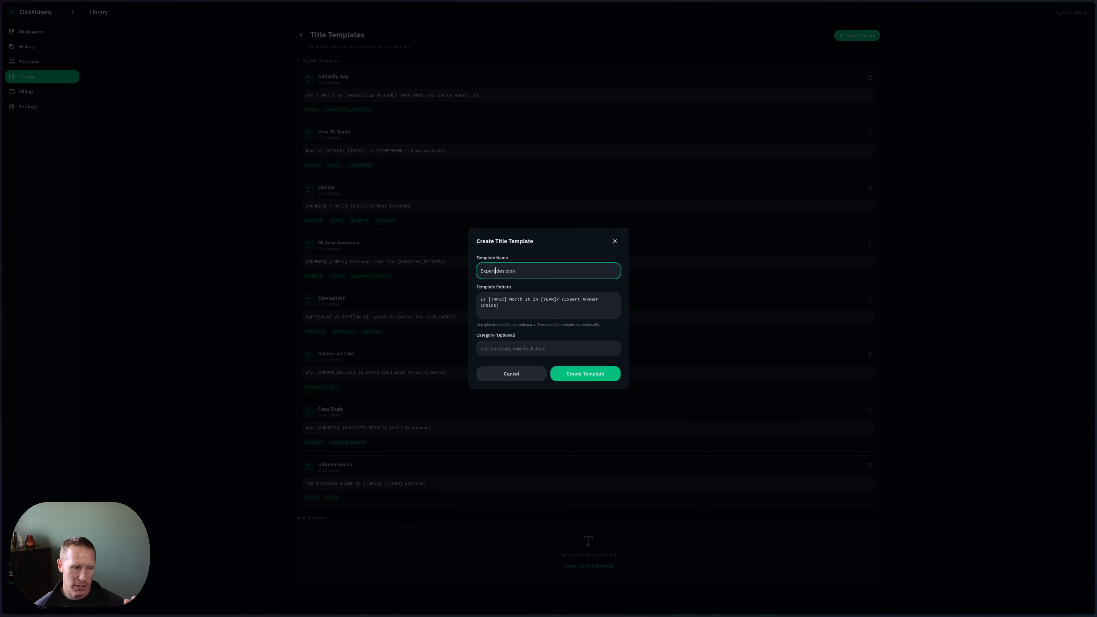
click(529, 348)
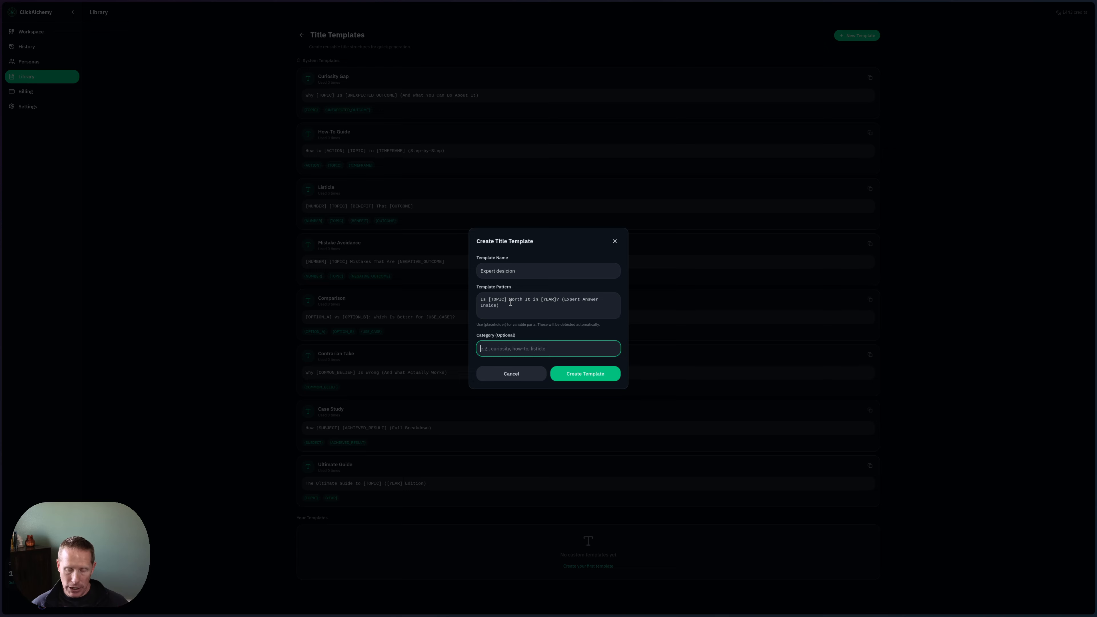
click(569, 377)
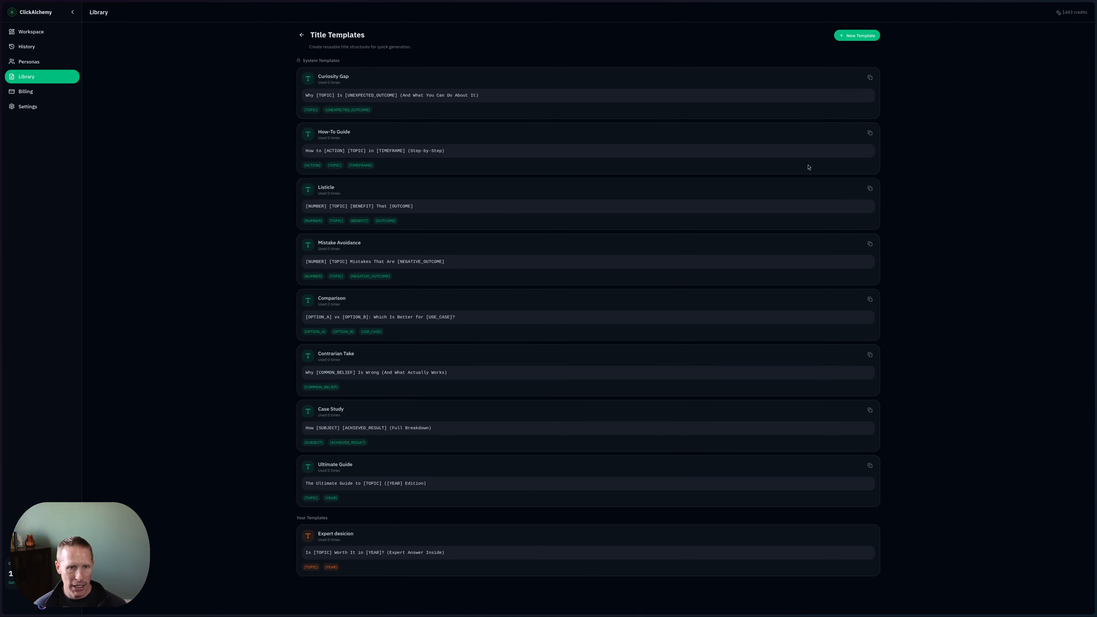
- Copy the How-To Guide pattern into a new title template draft and discard the draft
click(870, 132)
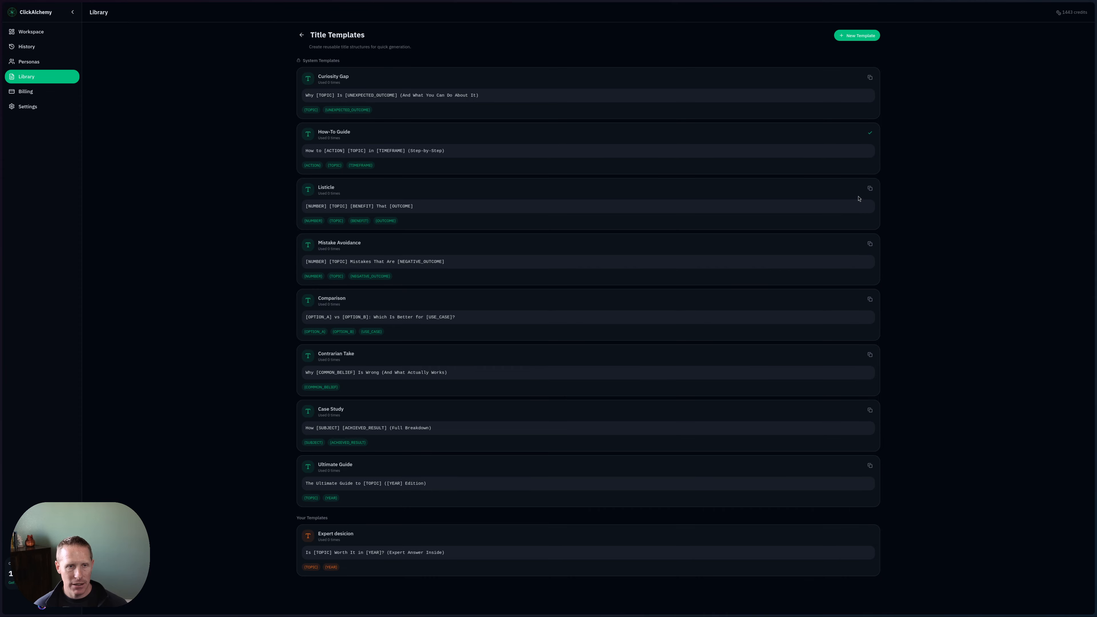
click(861, 35)
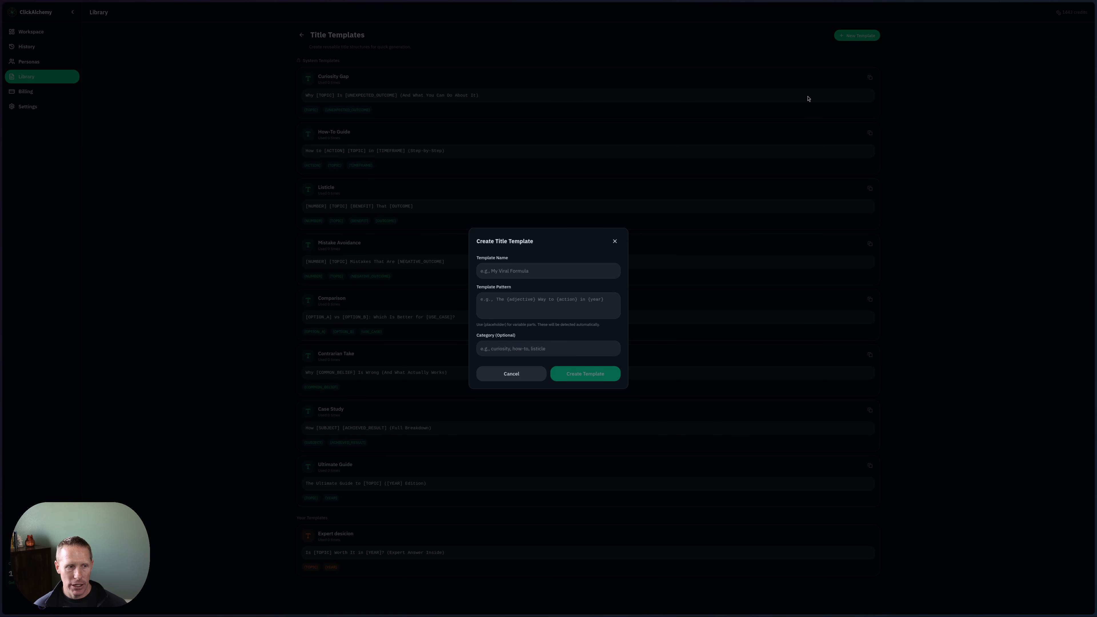
click(558, 307)
key(ctrl+v)
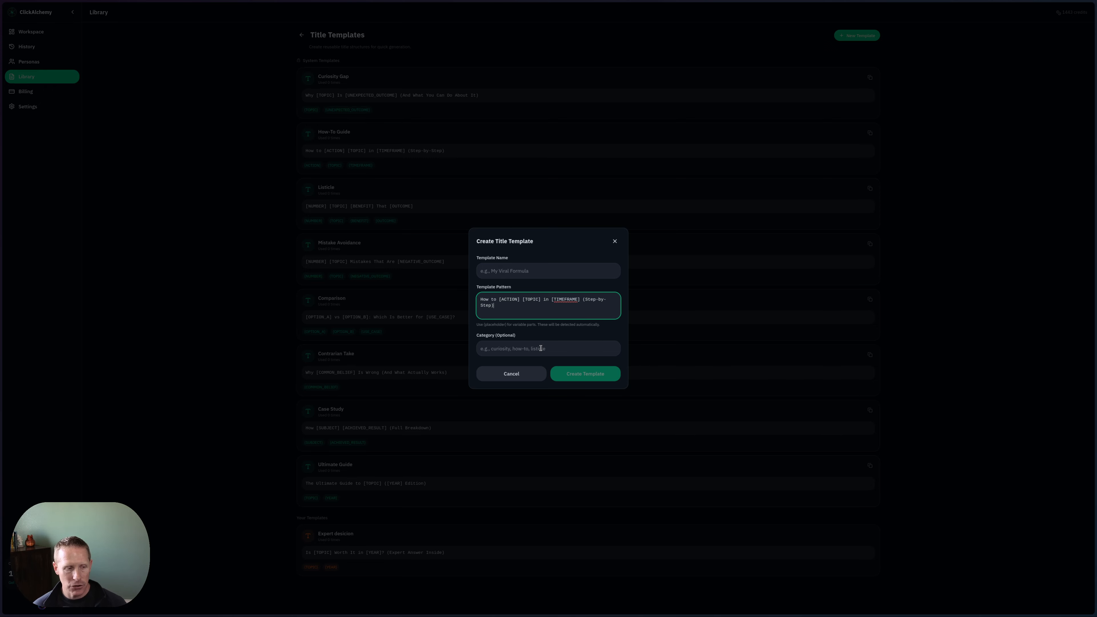
click(525, 377)
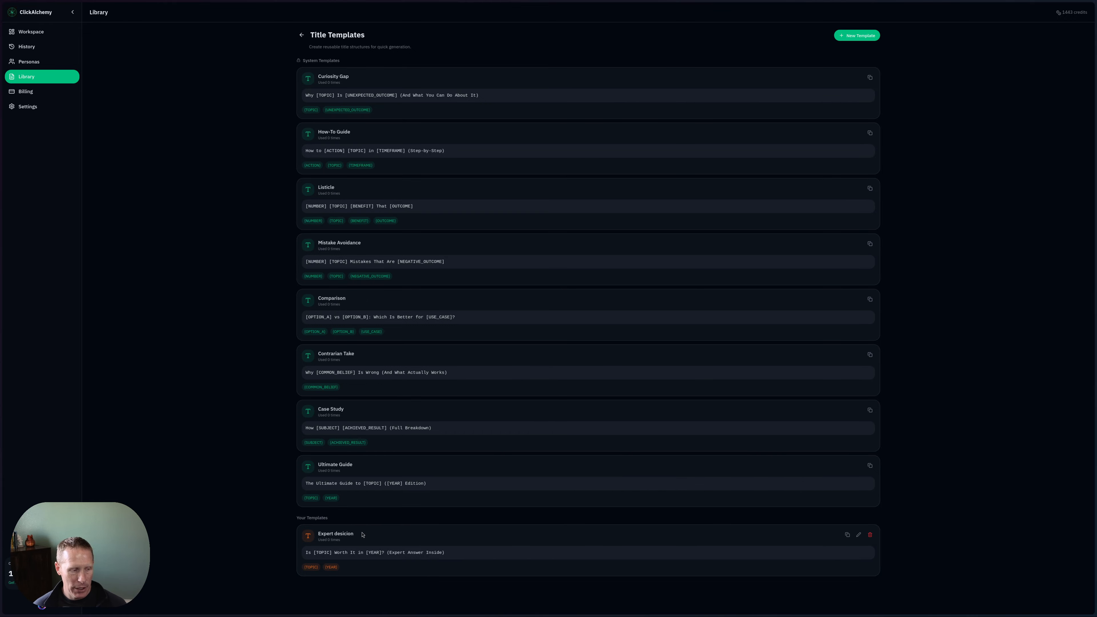
- Return to the workspace and set the title style to the custom "Expert desicion" template
click(31, 31)
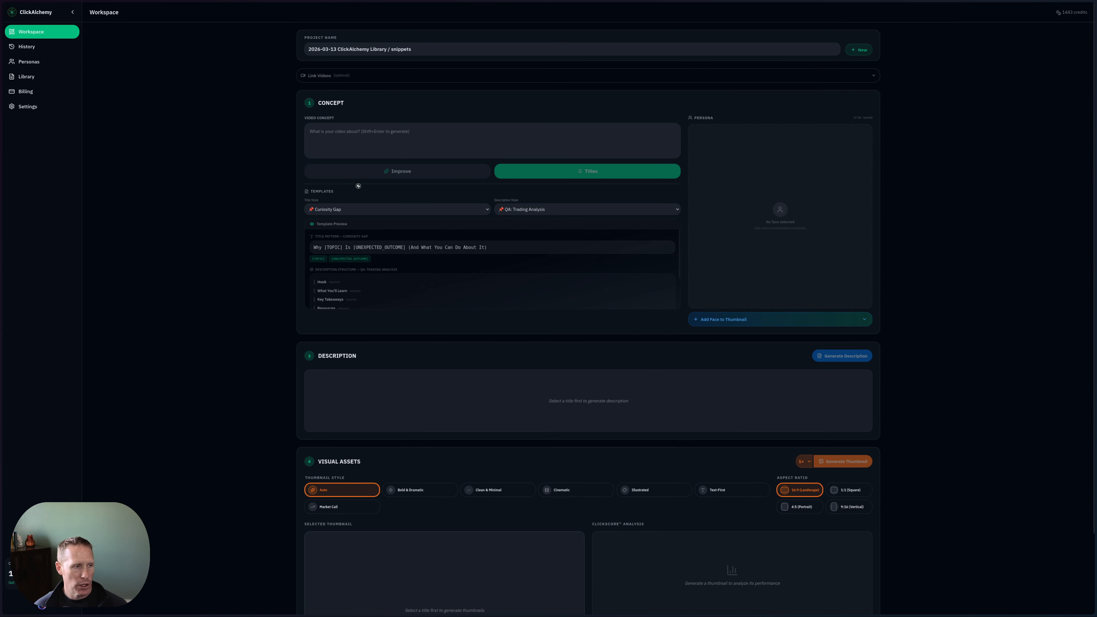
click(365, 209)
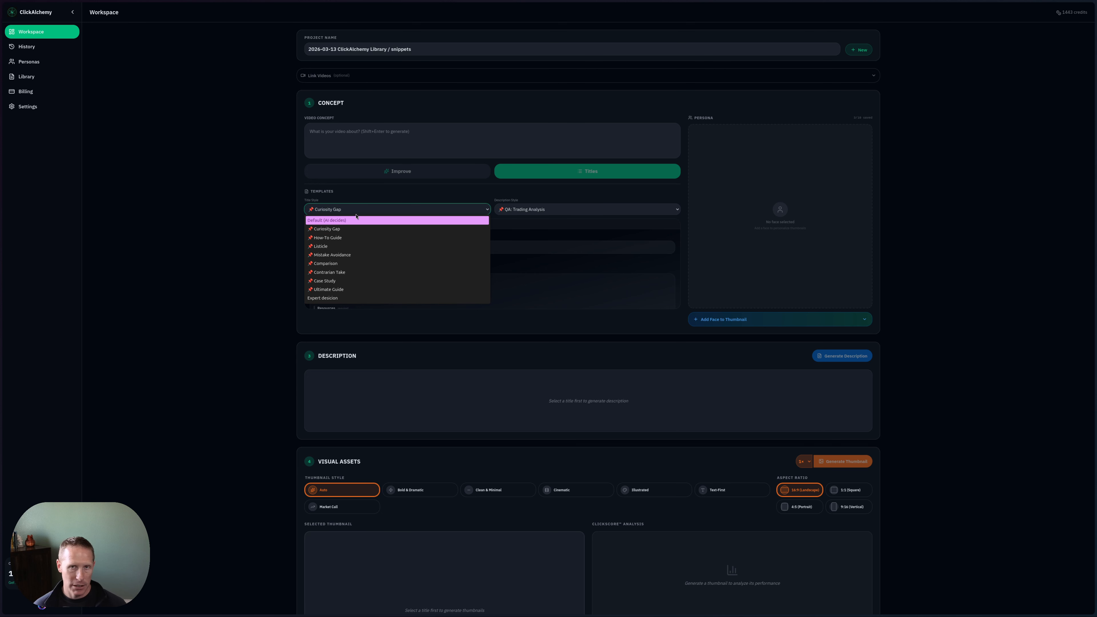
click(336, 299)
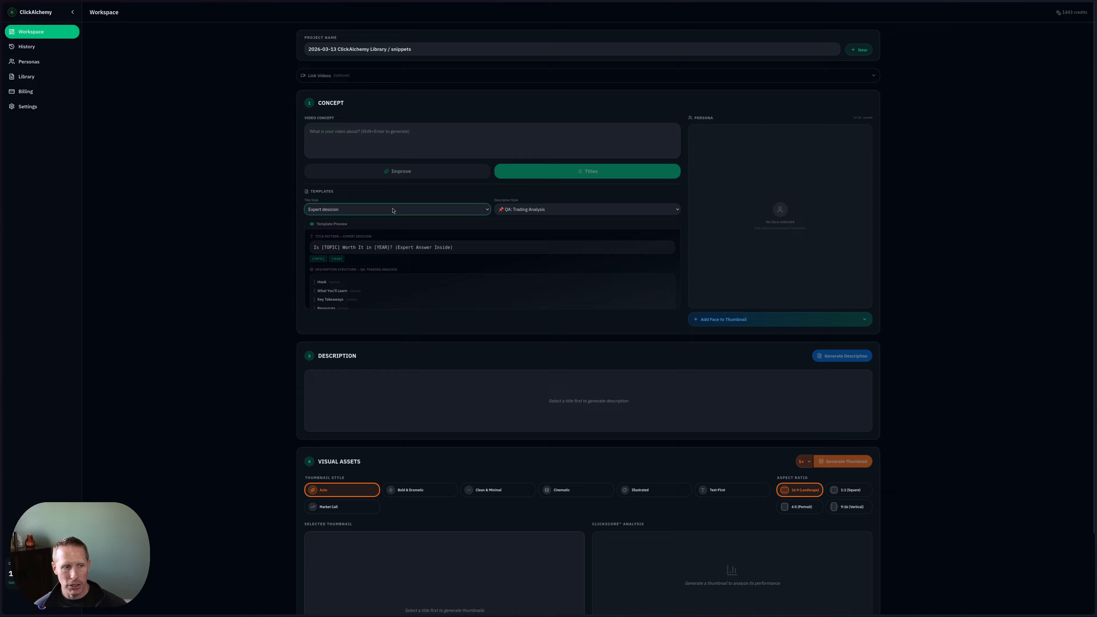
- Enter the video concept "Discuss how many people will reach FI within their lifetime" and generate titles from it
click(390, 132)
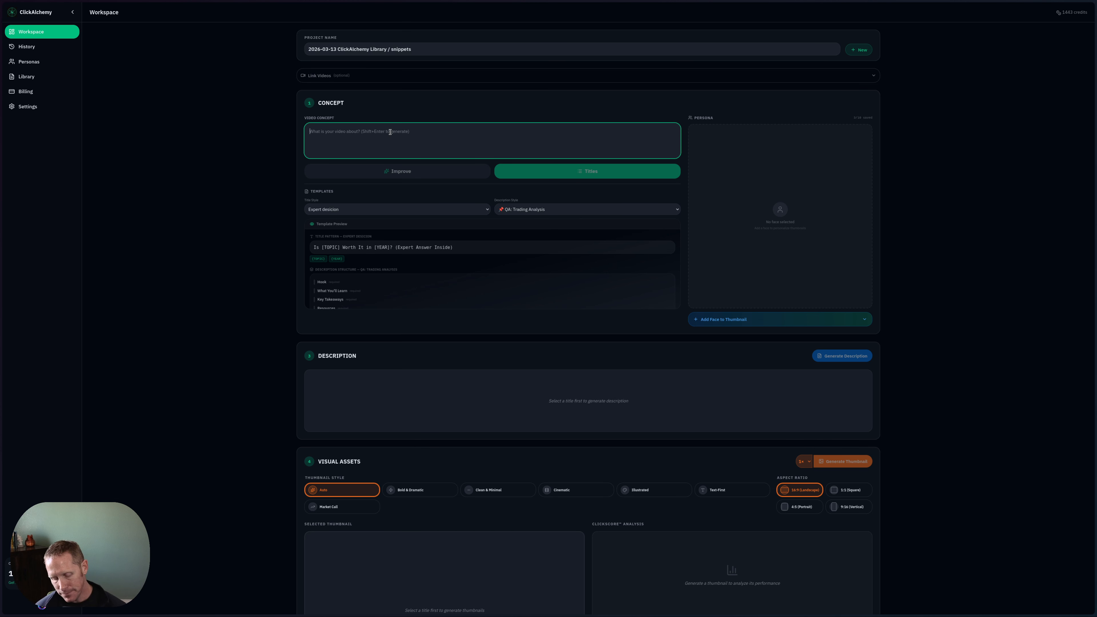
text(HOw m)
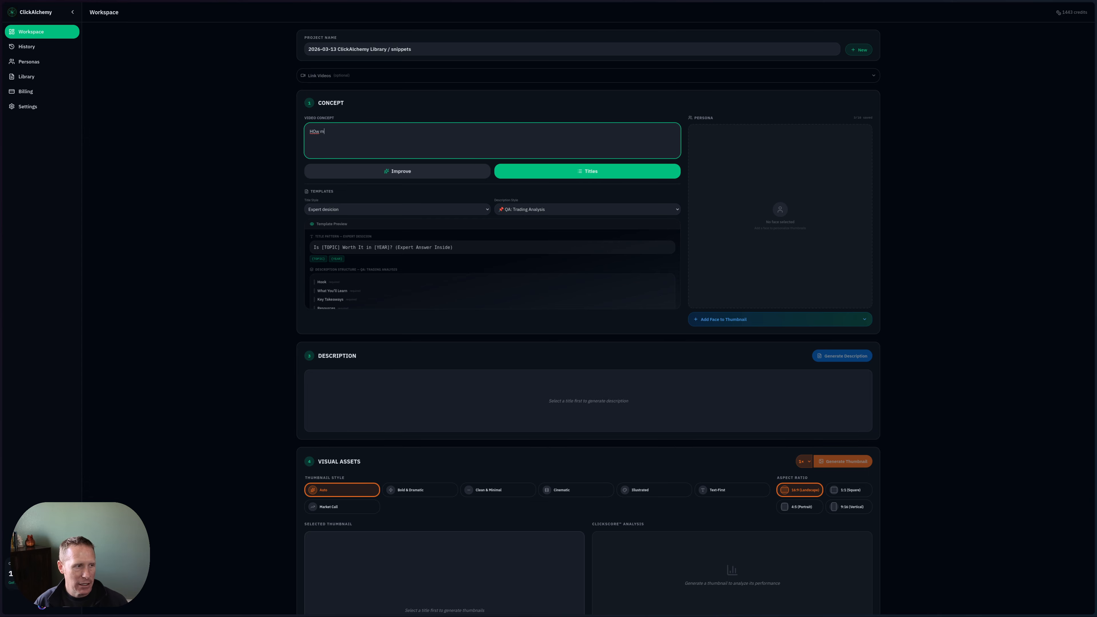
key(BackSpace)
key(BackSpace)
key(BackSpace)
key(BackSpace)
key(BackSpace)
text(Dis)
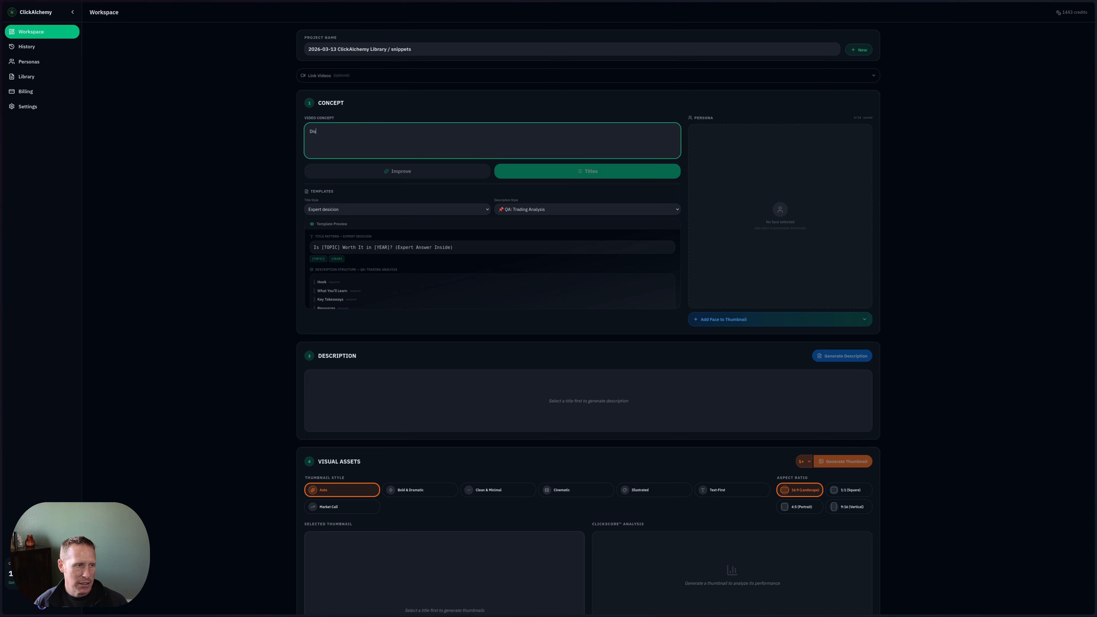
text(cus)
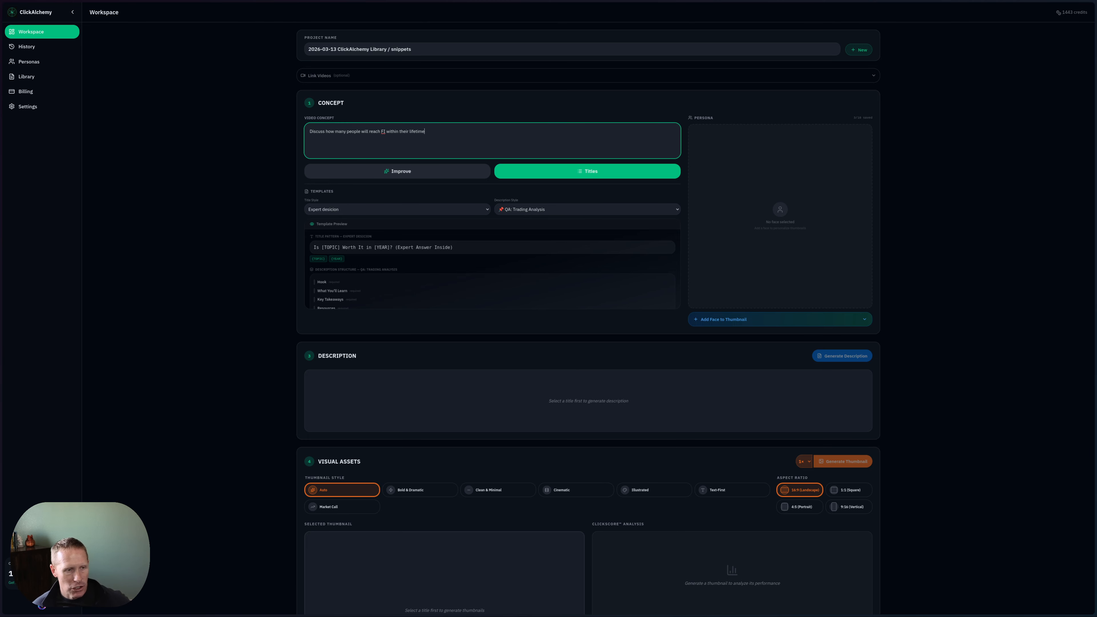
click(601, 173)
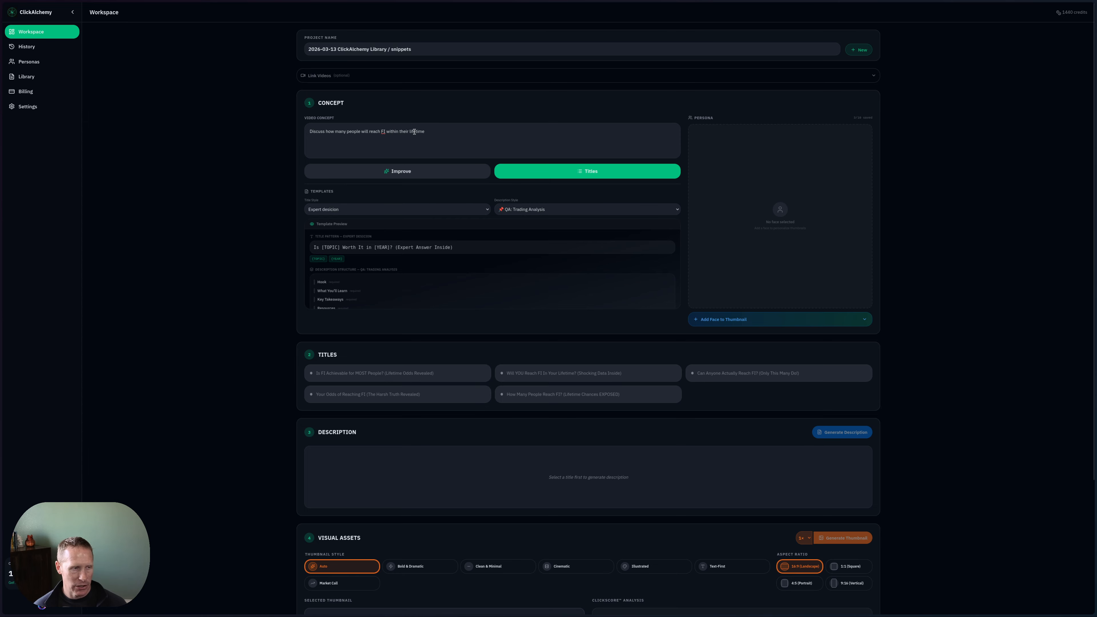
- Generate more titles with the concept ending changed to "by 2030" and select "Is FI By 2030 Achievable For Many? (The Hard Truth)"
click(427, 133)
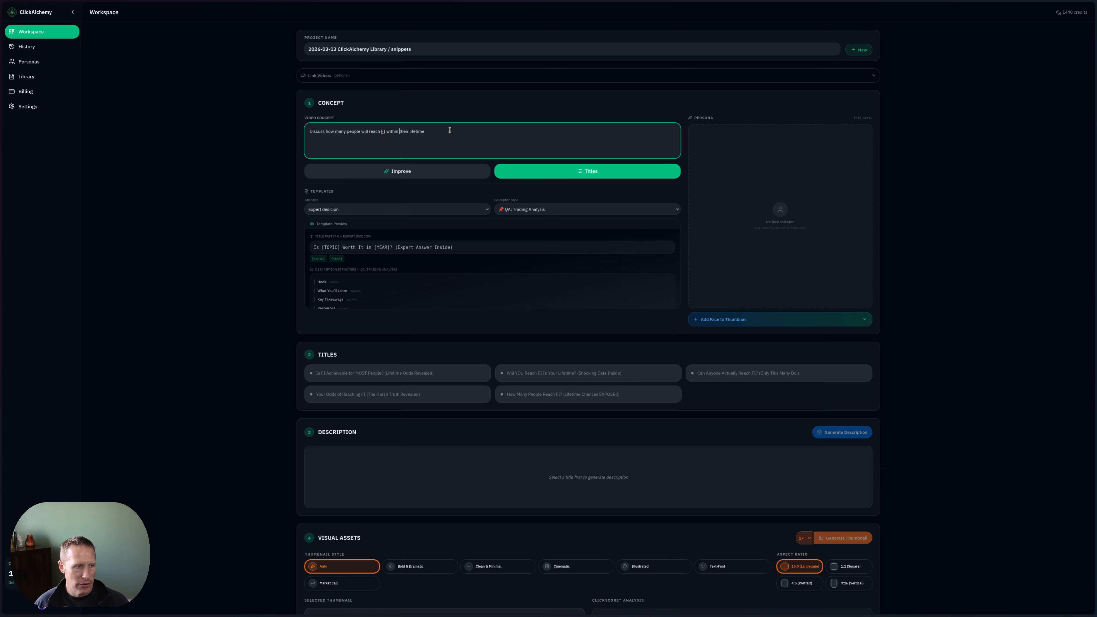
key(ctrl+Left)
key(shift+End)
text(by)
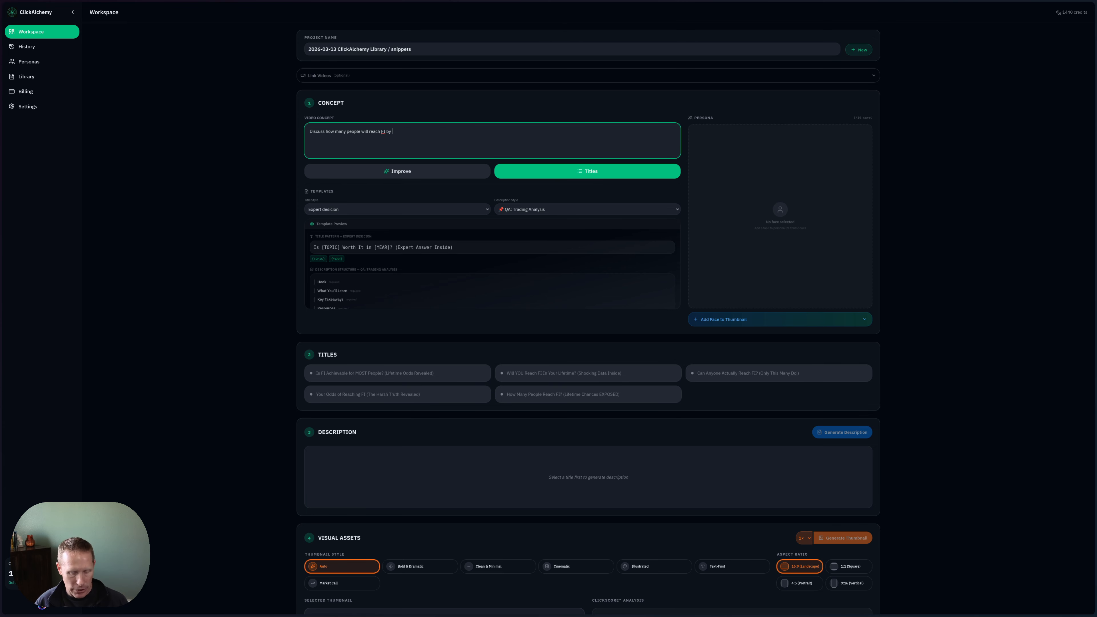
text( 2030)
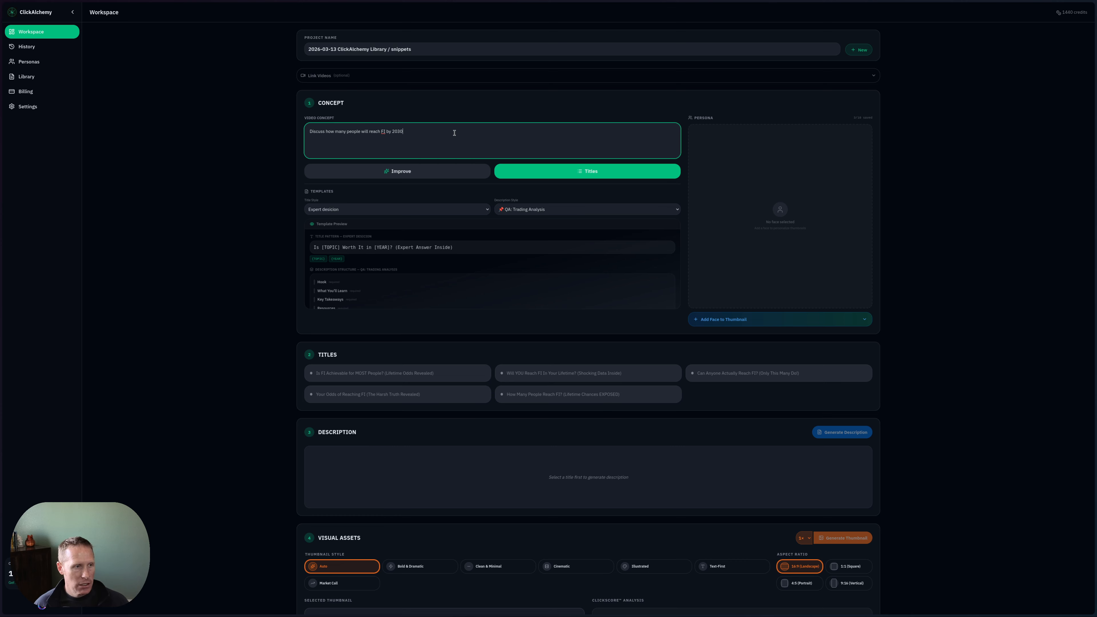
click(543, 175)
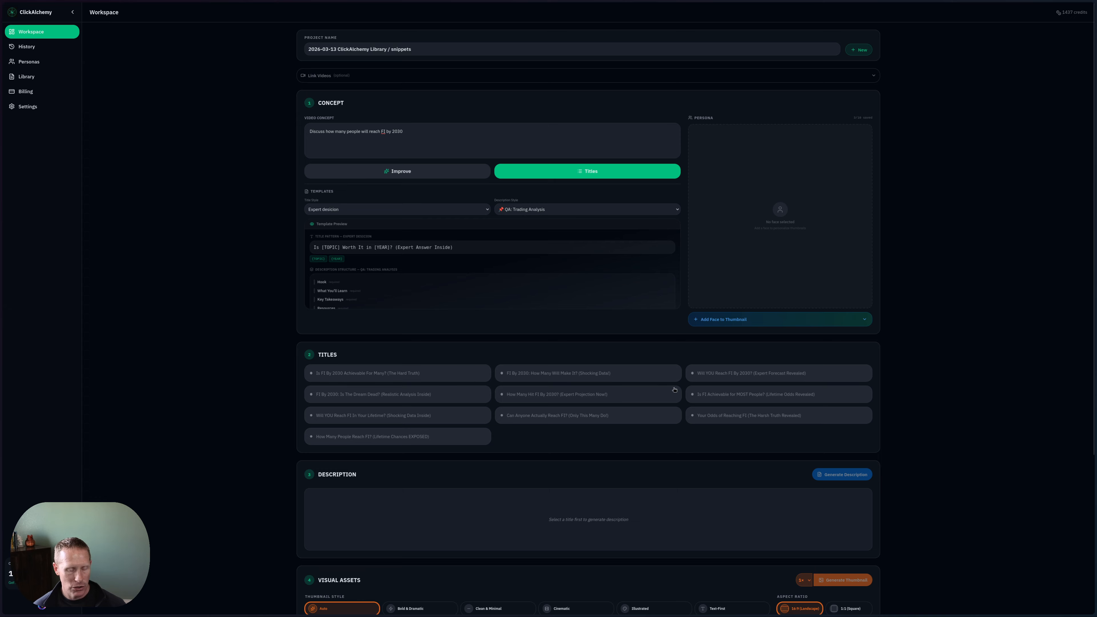
click(434, 373)
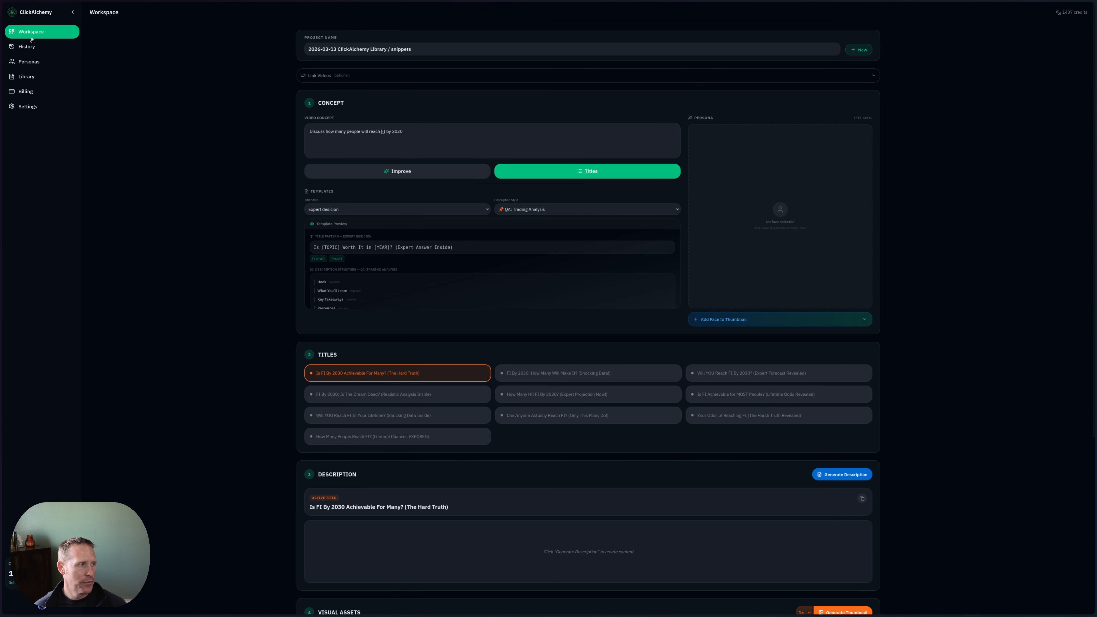
- Review the section structures of the system description templates in the library, then return to the library overview
click(27, 76)
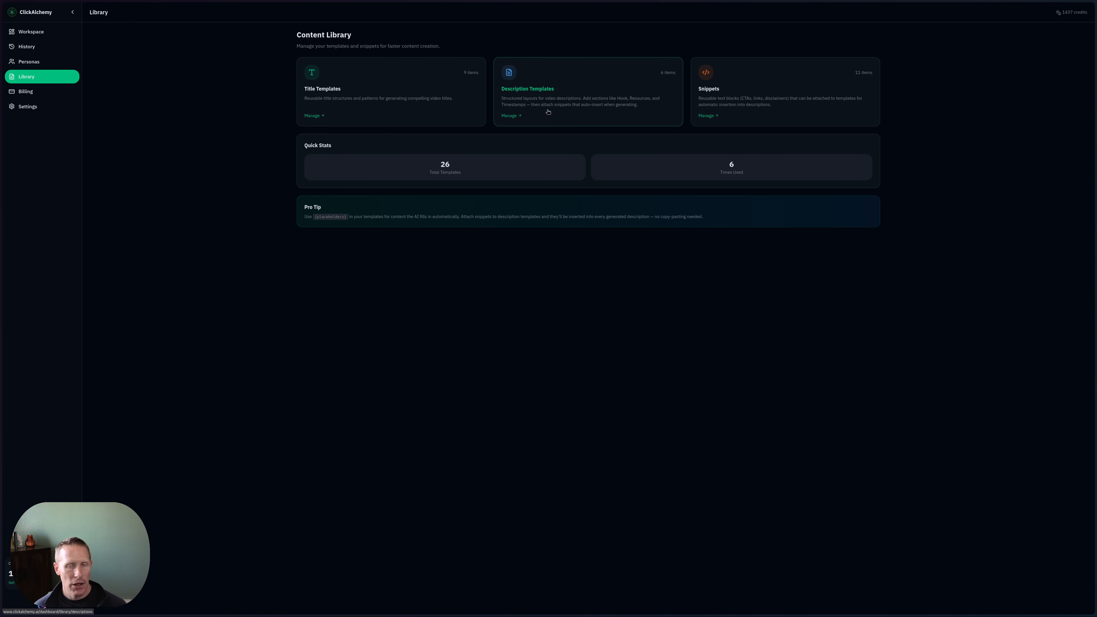
click(508, 119)
scroll(362, 226, down, 7)
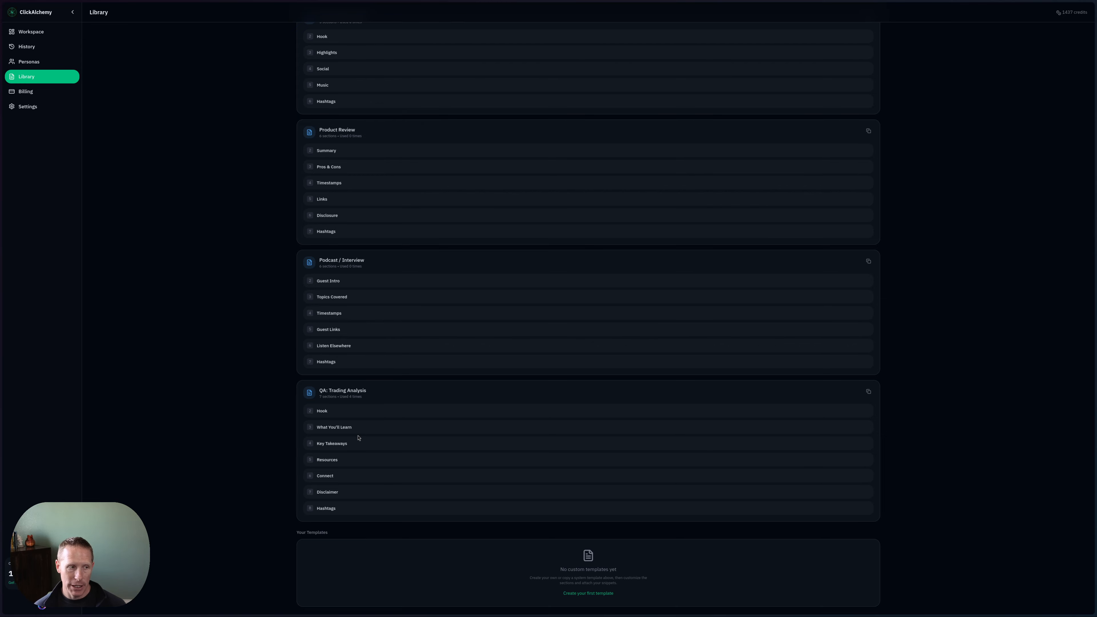
scroll(358, 437, up, 7)
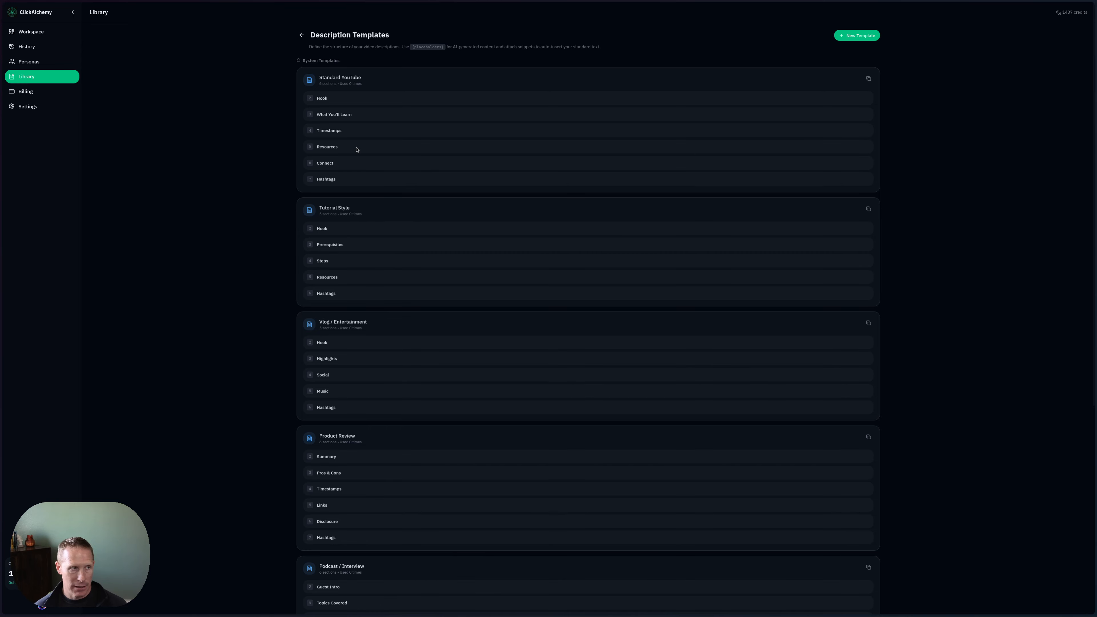
click(301, 35)
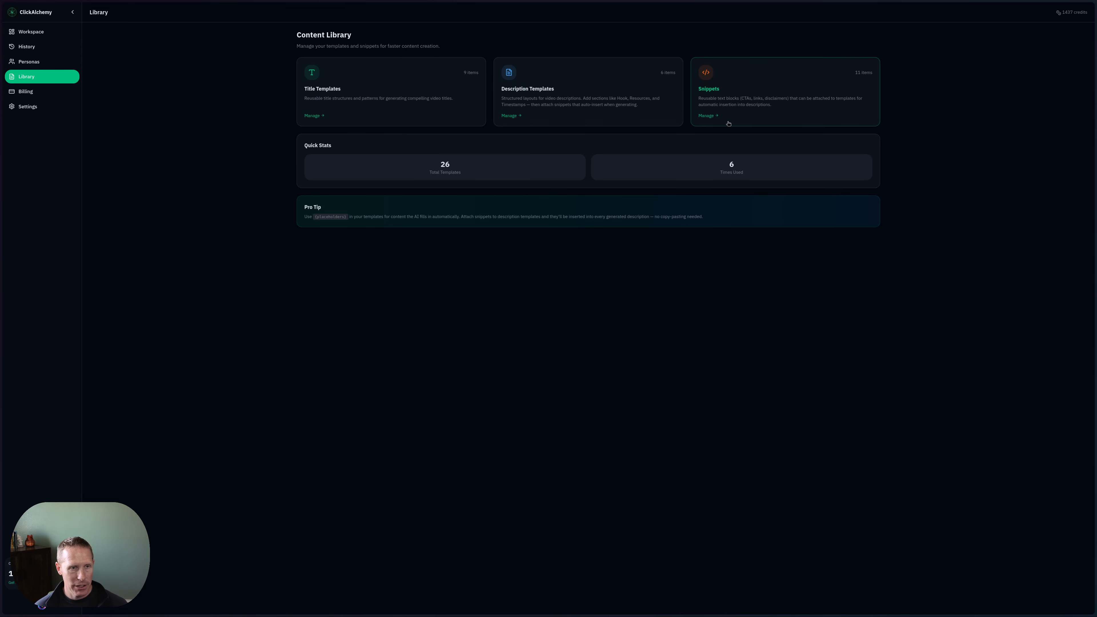
- In the library's snippets, copy the content of the Social Media Links snippet, then that of the QA: Social Links snippet
click(706, 115)
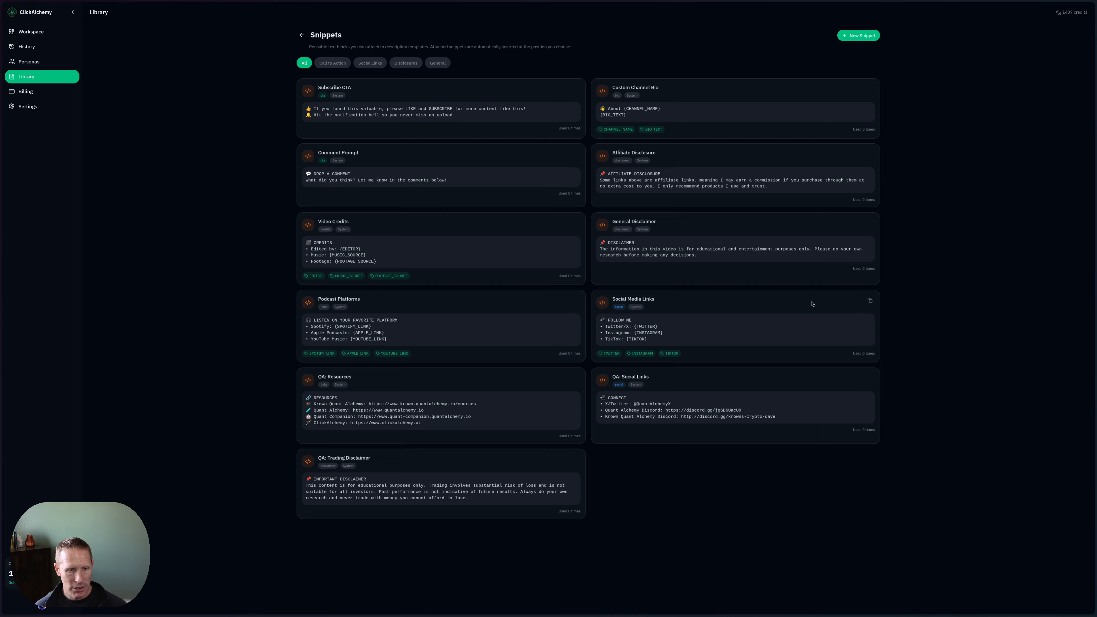
click(869, 301)
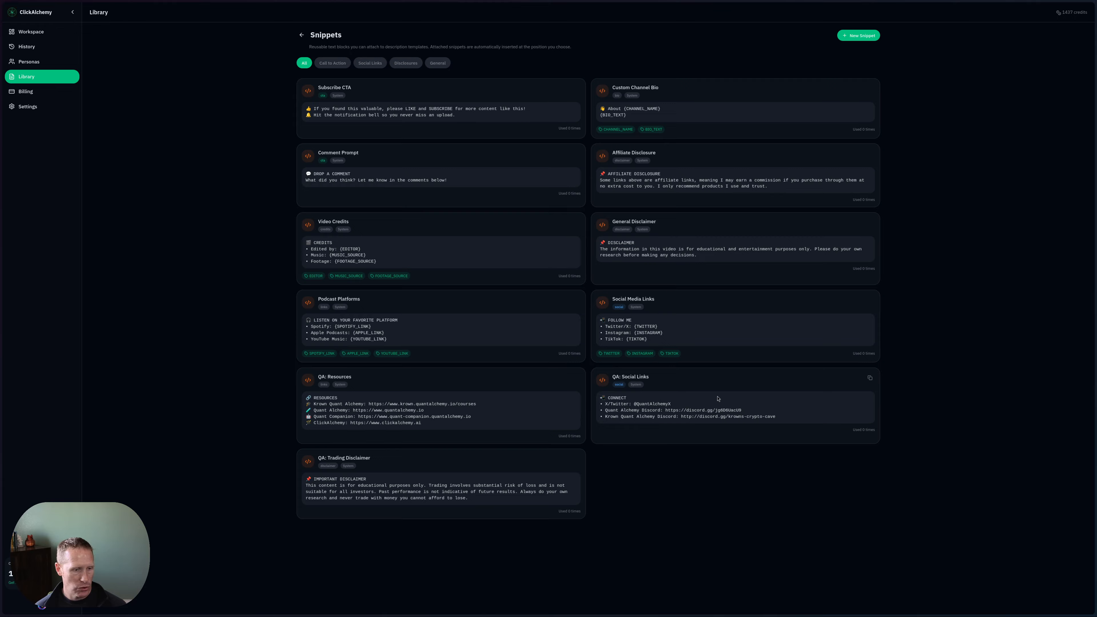
click(870, 378)
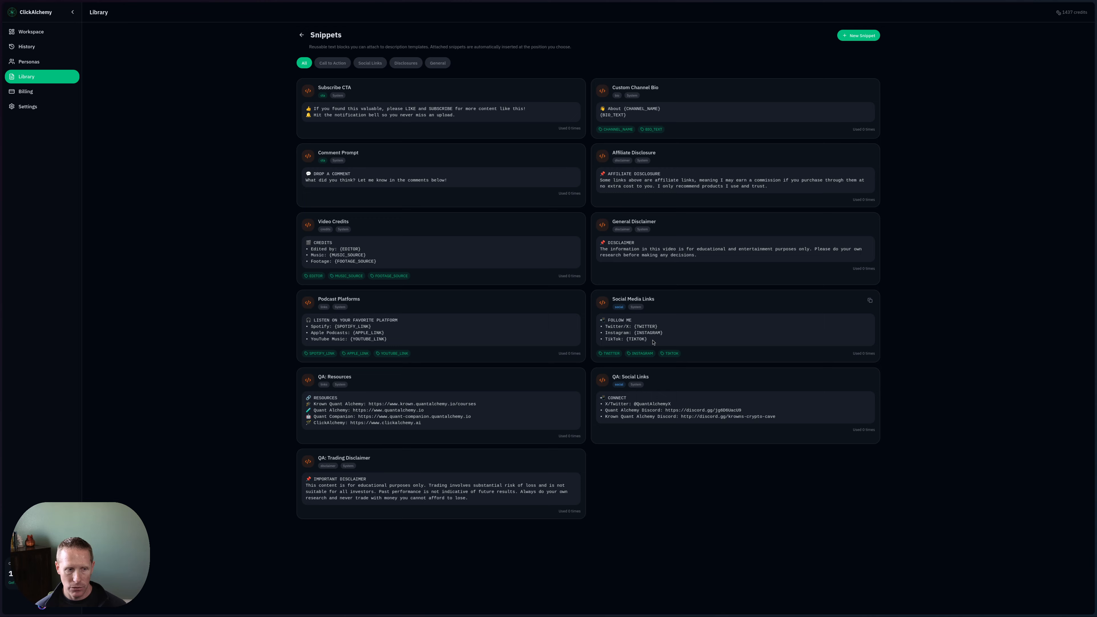
- Start a new snippet named "Custom Social link" in the Social Links category
click(848, 37)
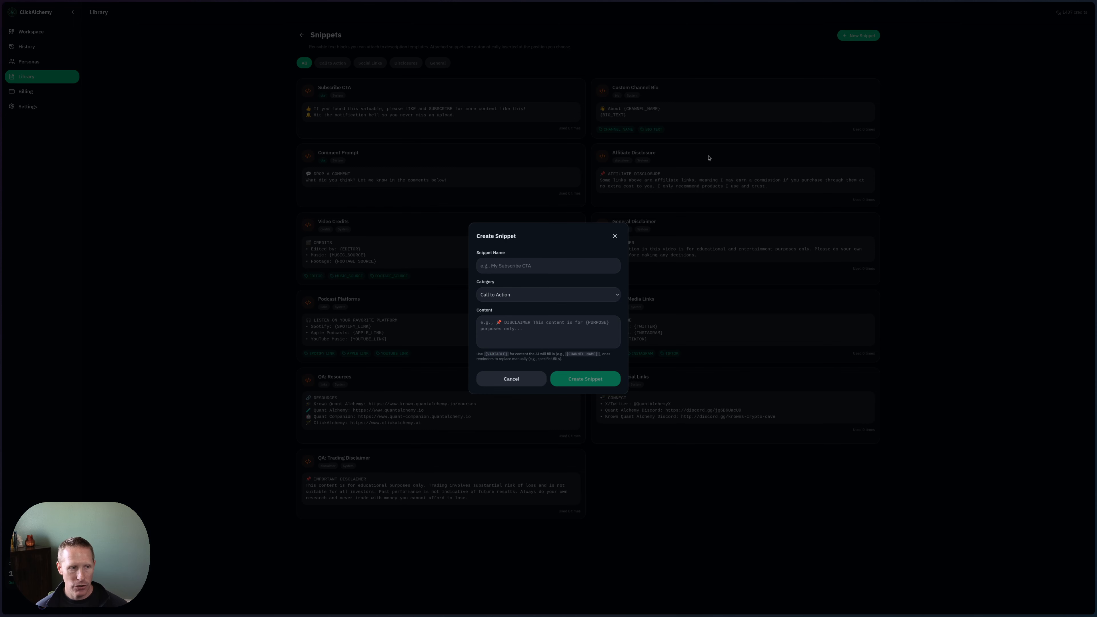
click(552, 265)
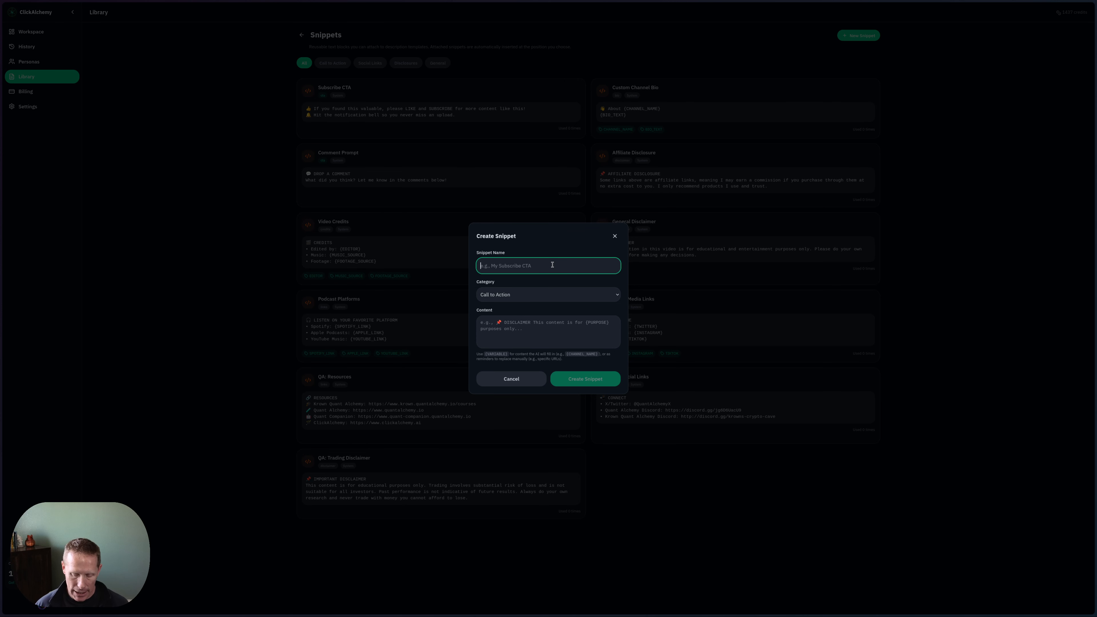
text(Cust)
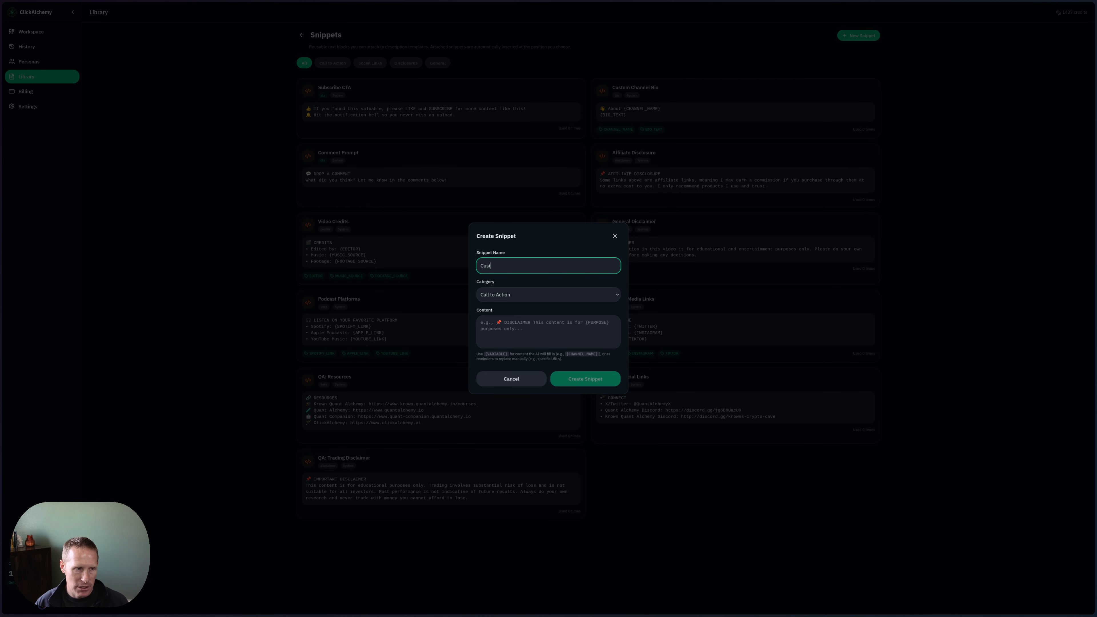
text(om )
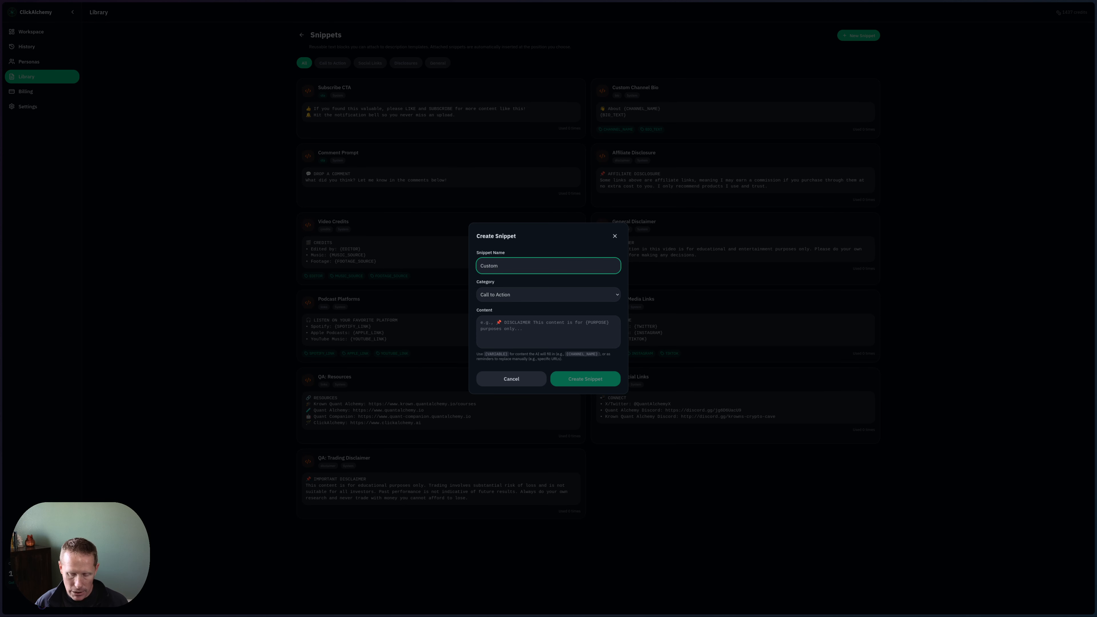
text(Social link)
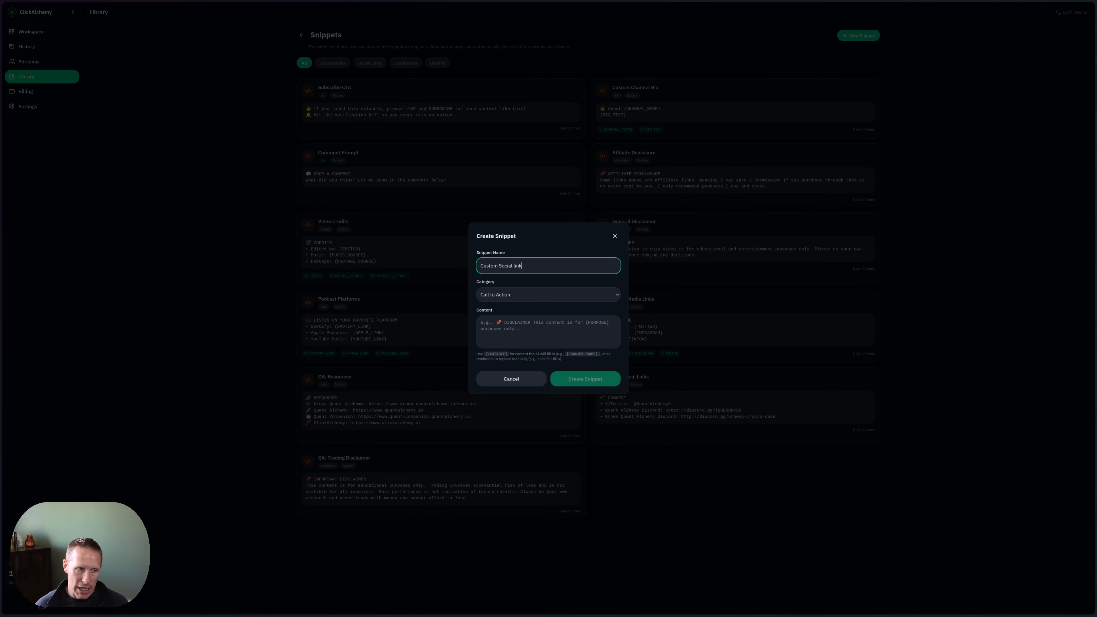
click(506, 293)
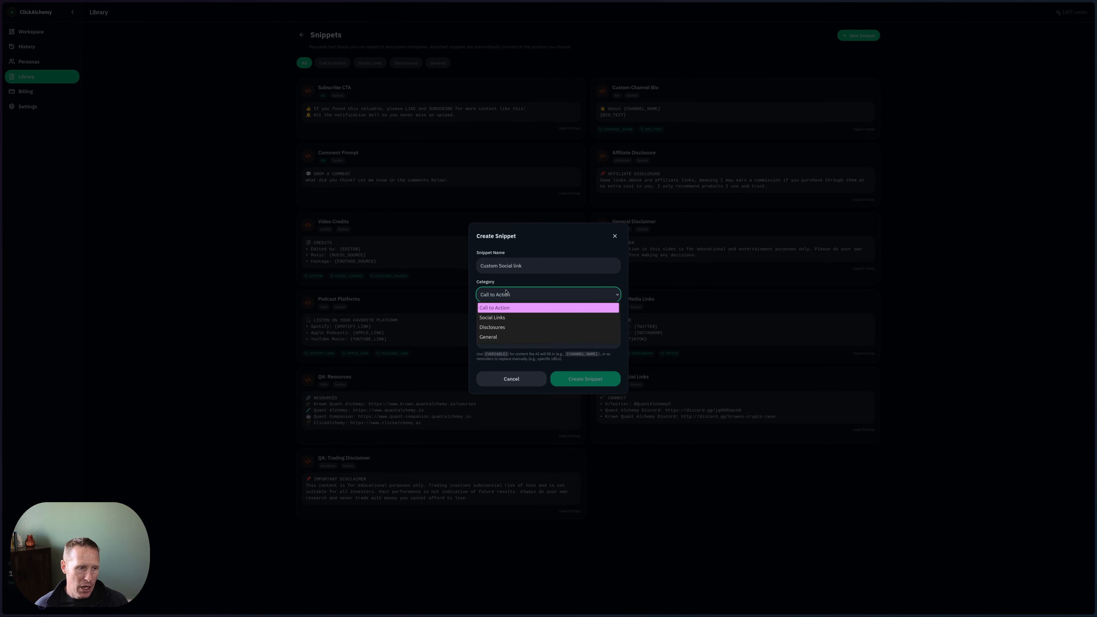
click(512, 317)
- Paste the copied QA: Social Links text as the snippet's content, check it and create the snippet
click(557, 326)
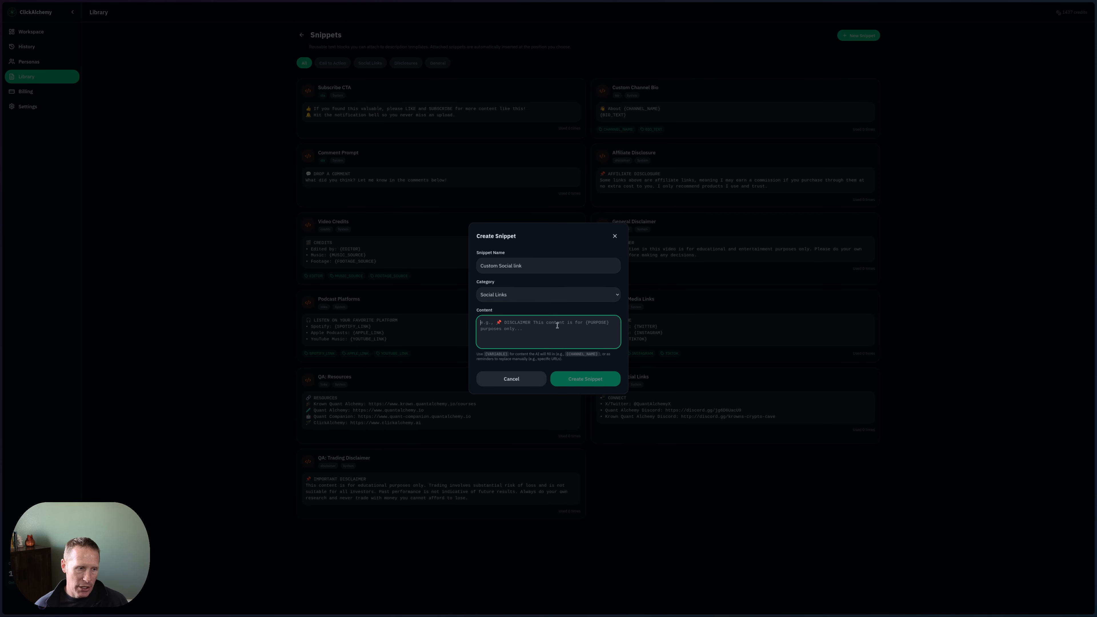
key(ctrl+v)
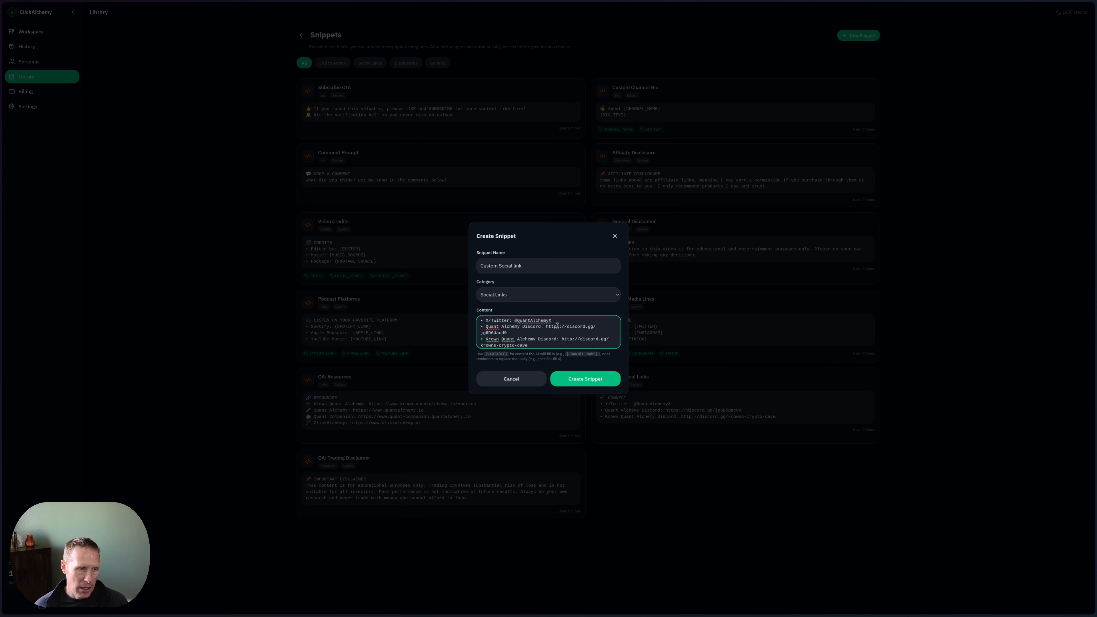
key(ctrl+a)
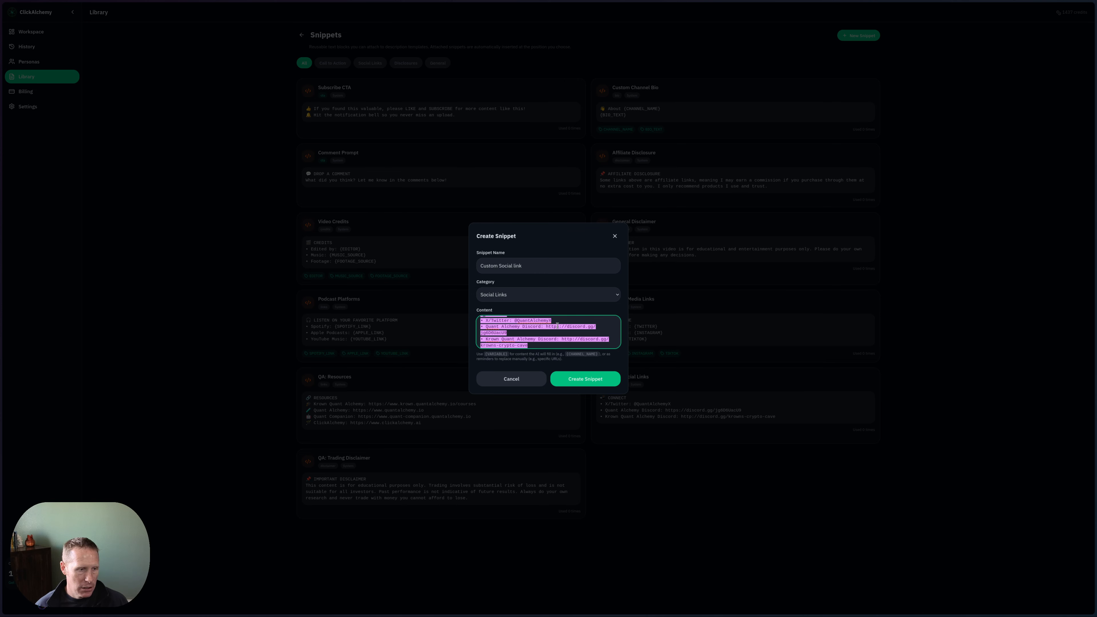
scroll(535, 331, up, 1)
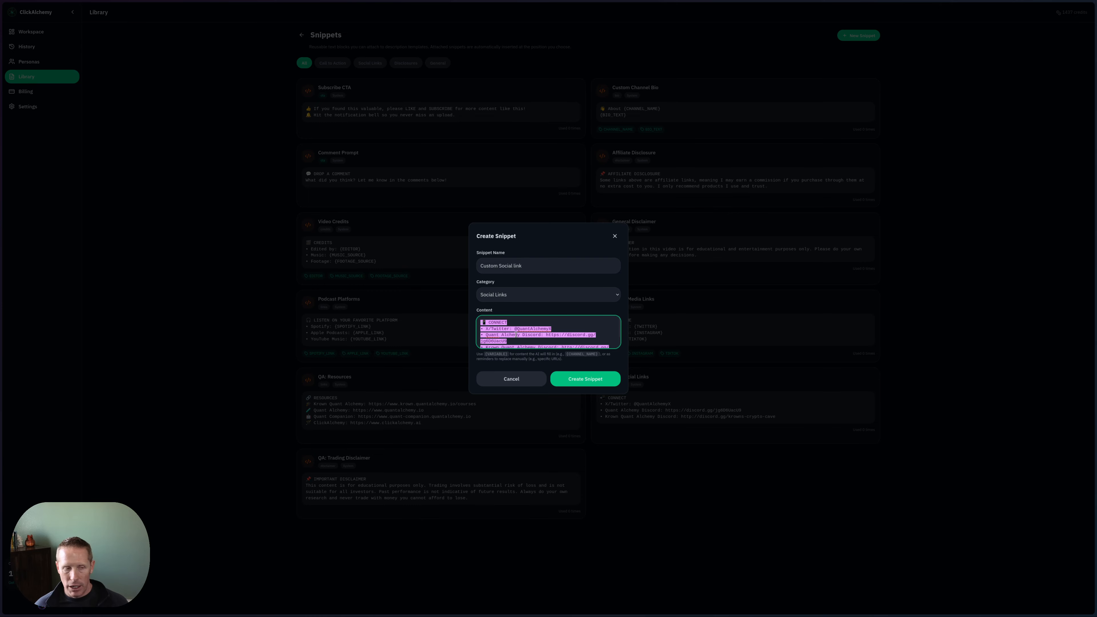
scroll(536, 340, down, 1)
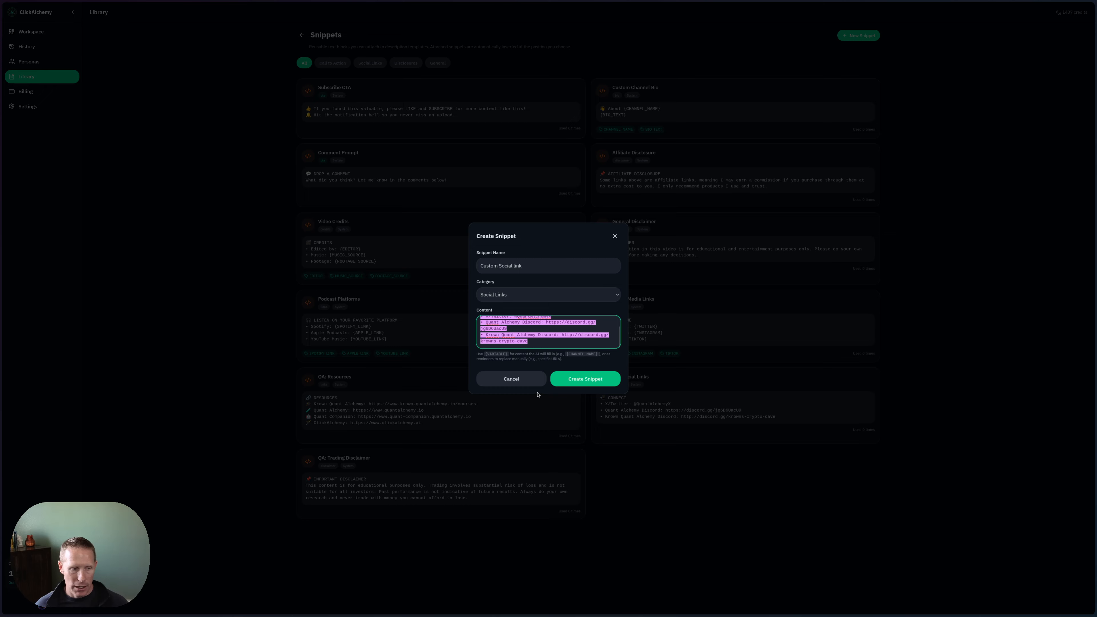
click(560, 379)
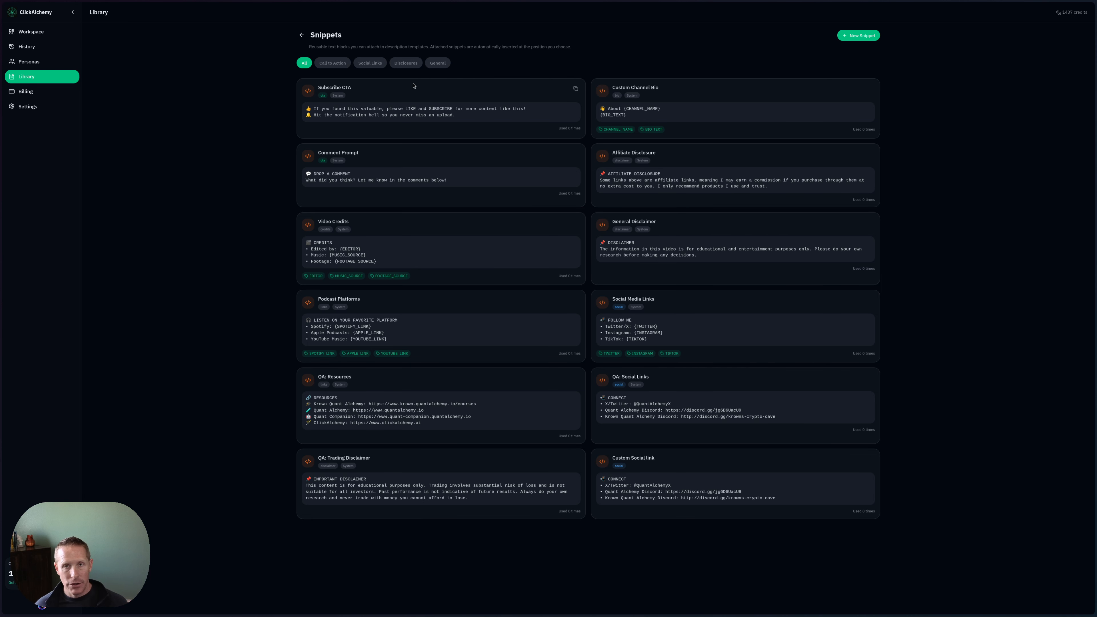
- Return to the library overview and start a new description template named "Custom Description"
click(302, 36)
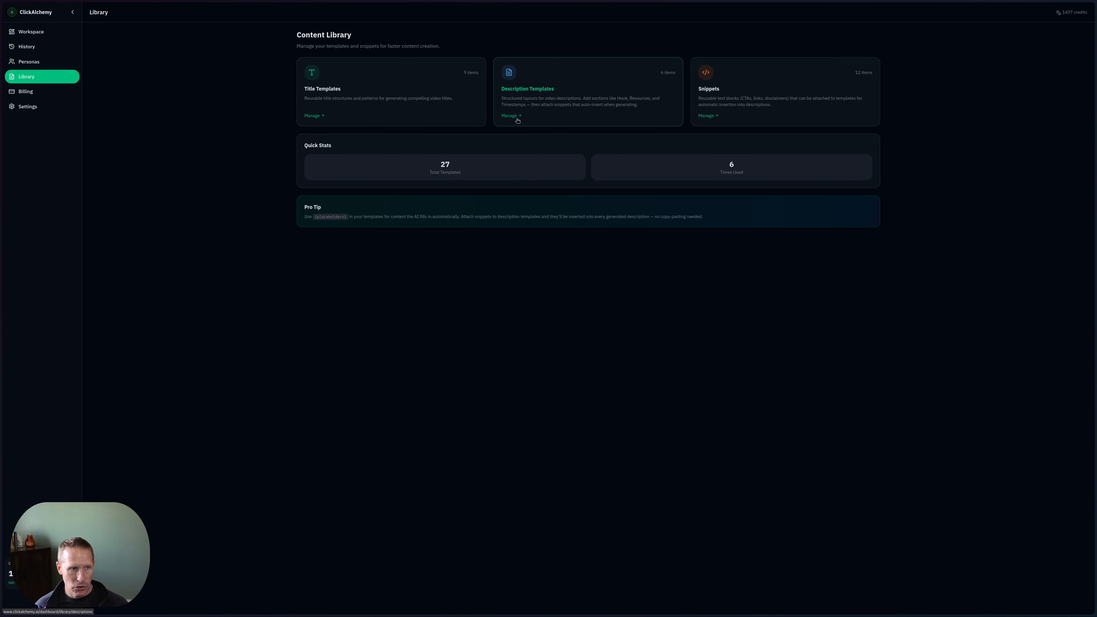
click(510, 115)
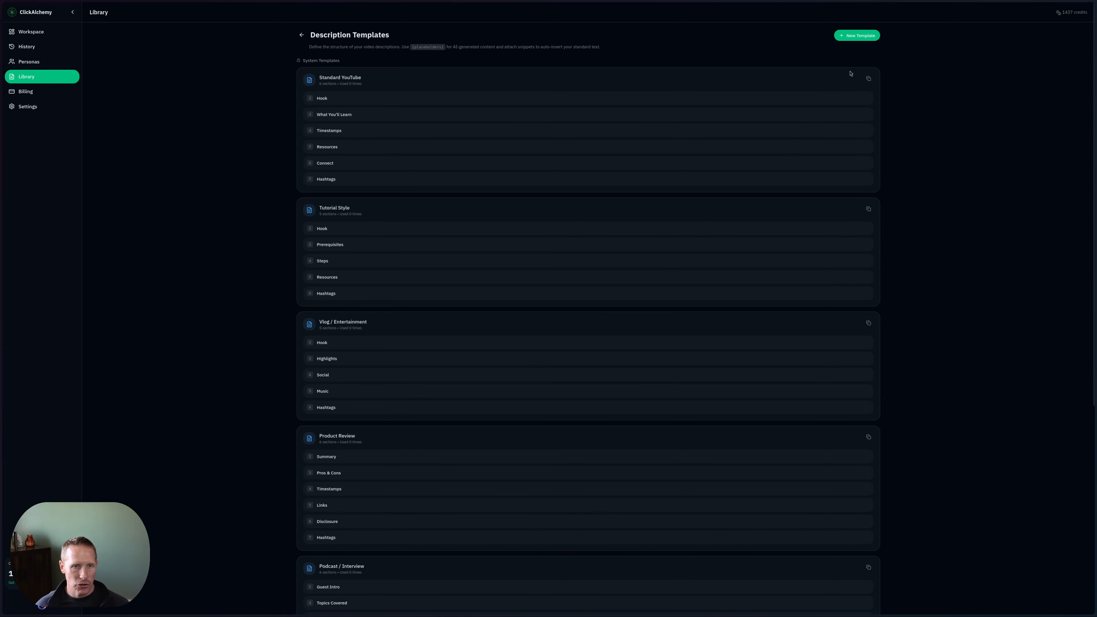
click(859, 35)
click(500, 242)
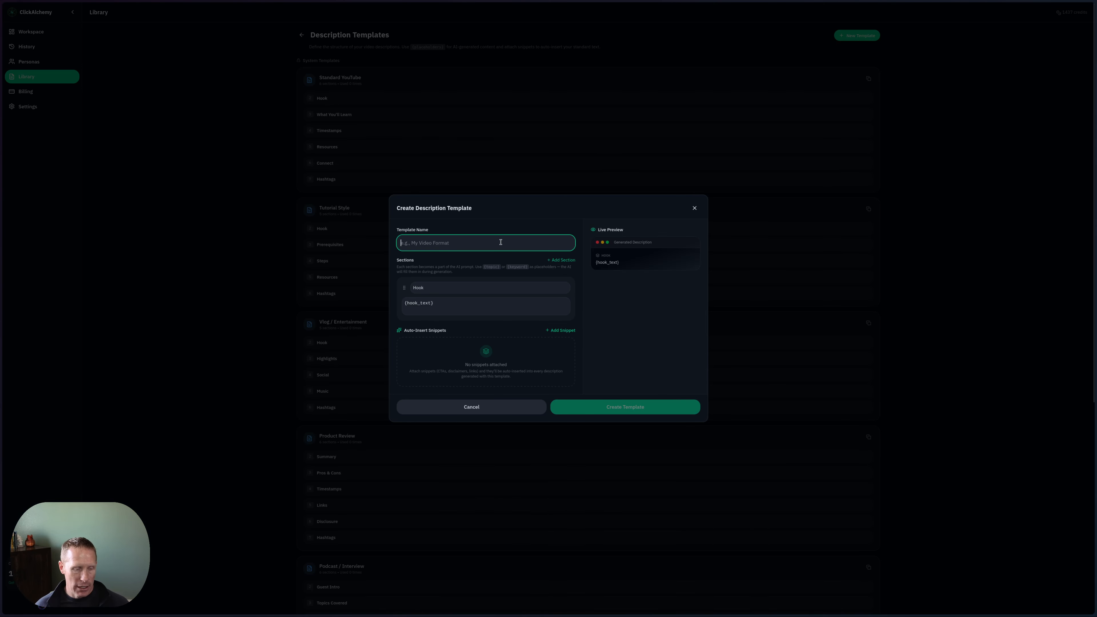
text(Cust)
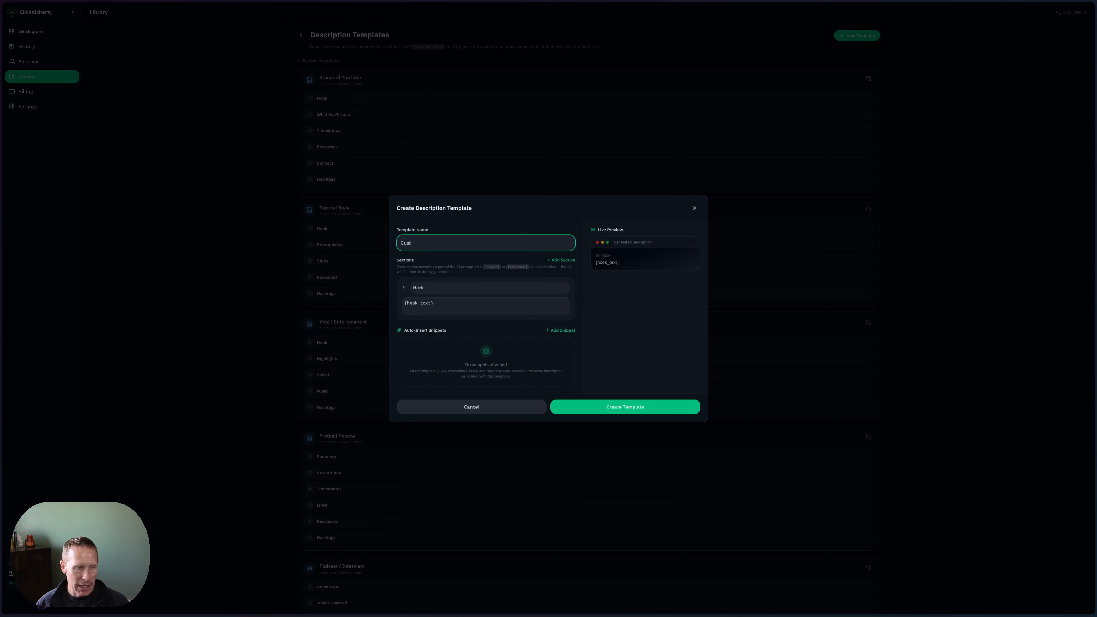
text(om )
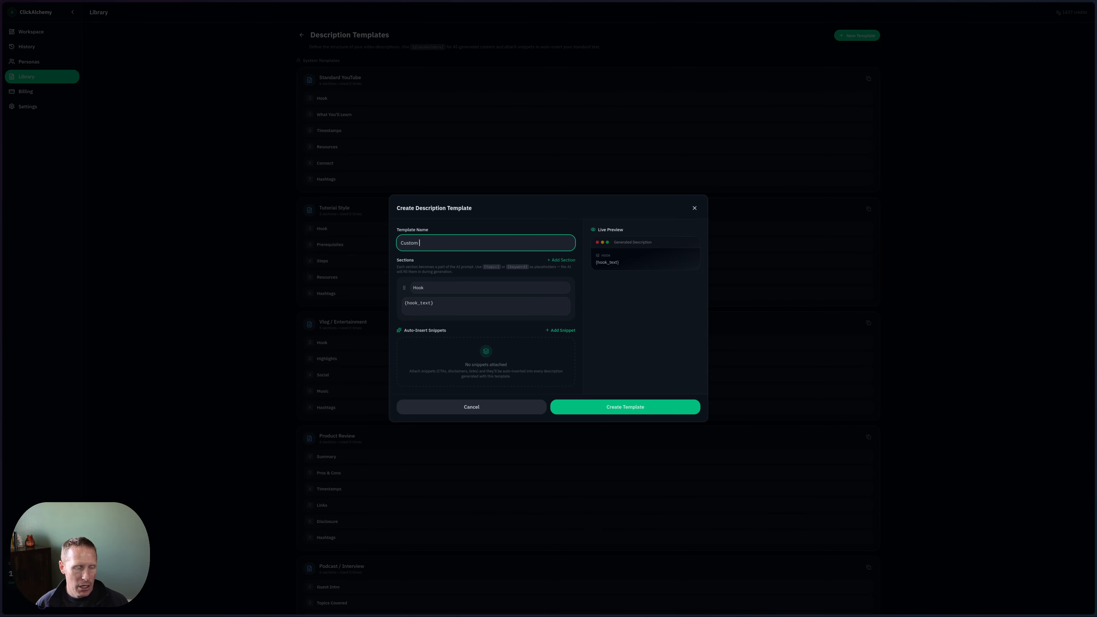
text(Description)
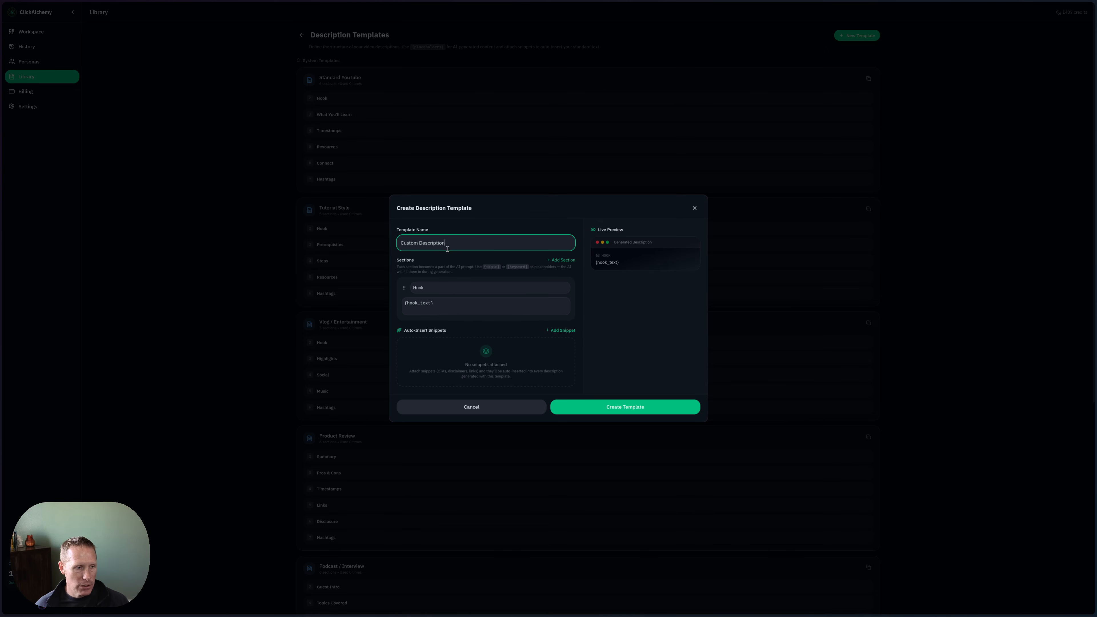
- Check the new template's default Hook section and the list of snippets available to attach
click(418, 289)
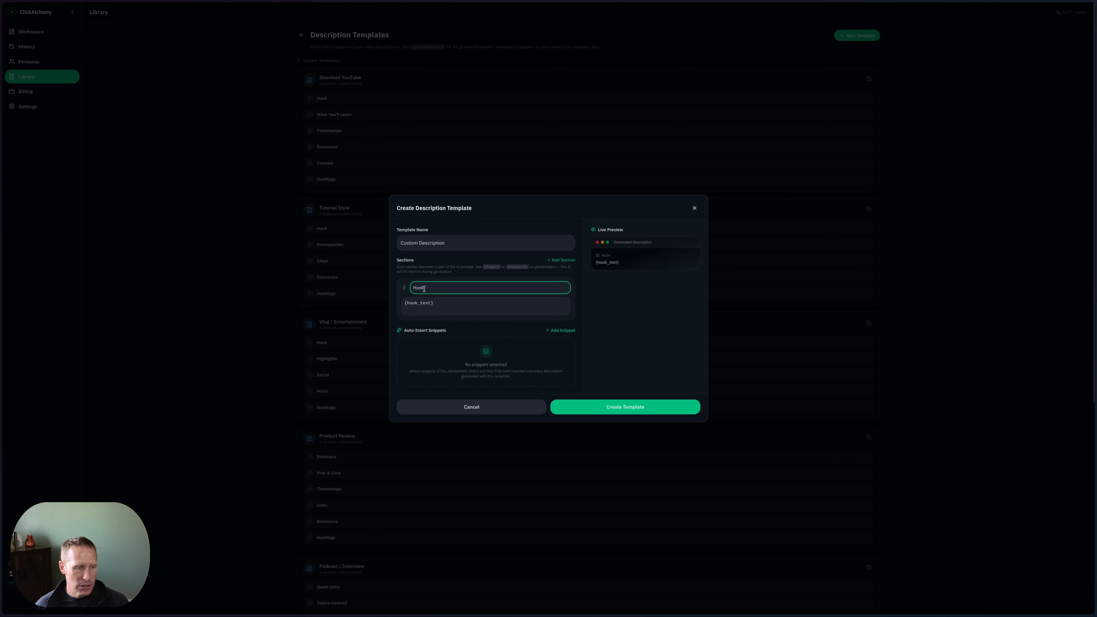
click(428, 304)
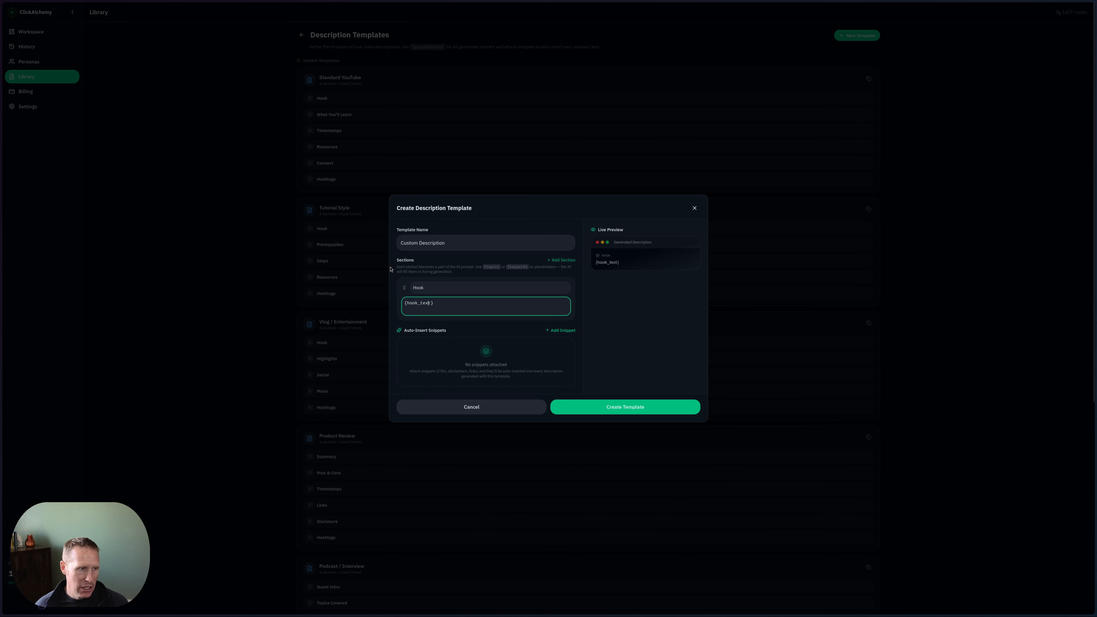
click(551, 332)
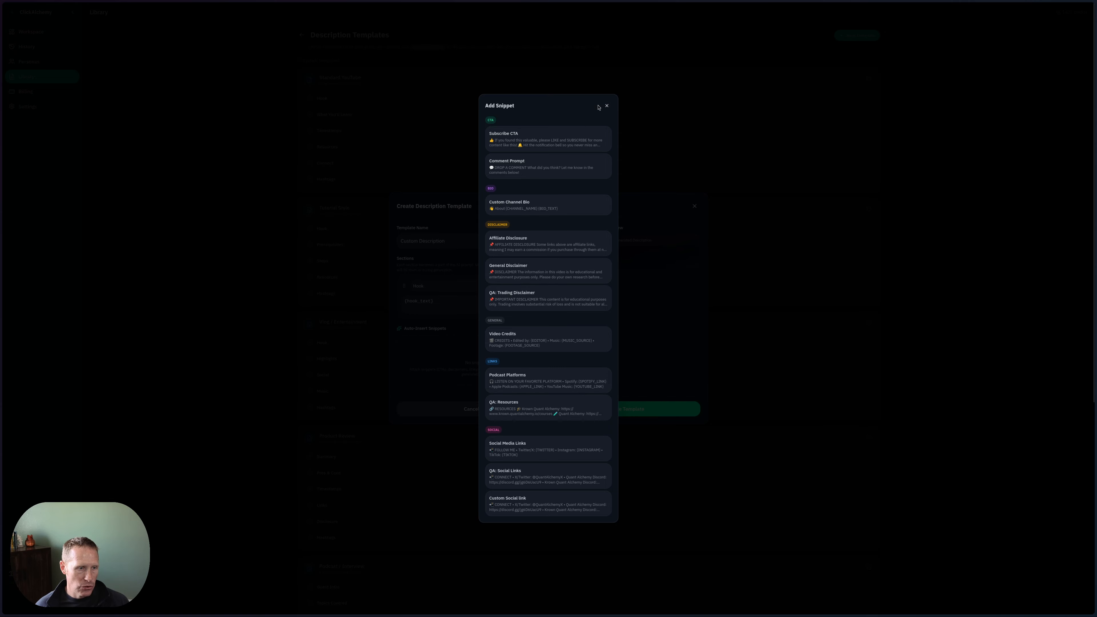
click(607, 106)
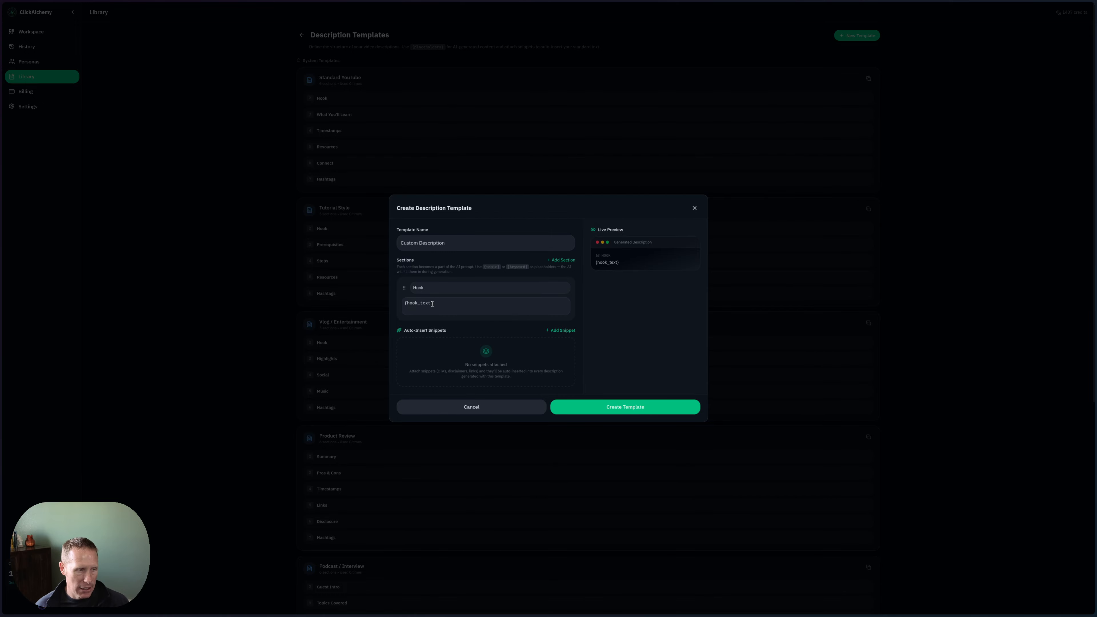
- Add a second section named "Learn" with the text "You will learn to be great!"
click(562, 259)
click(462, 308)
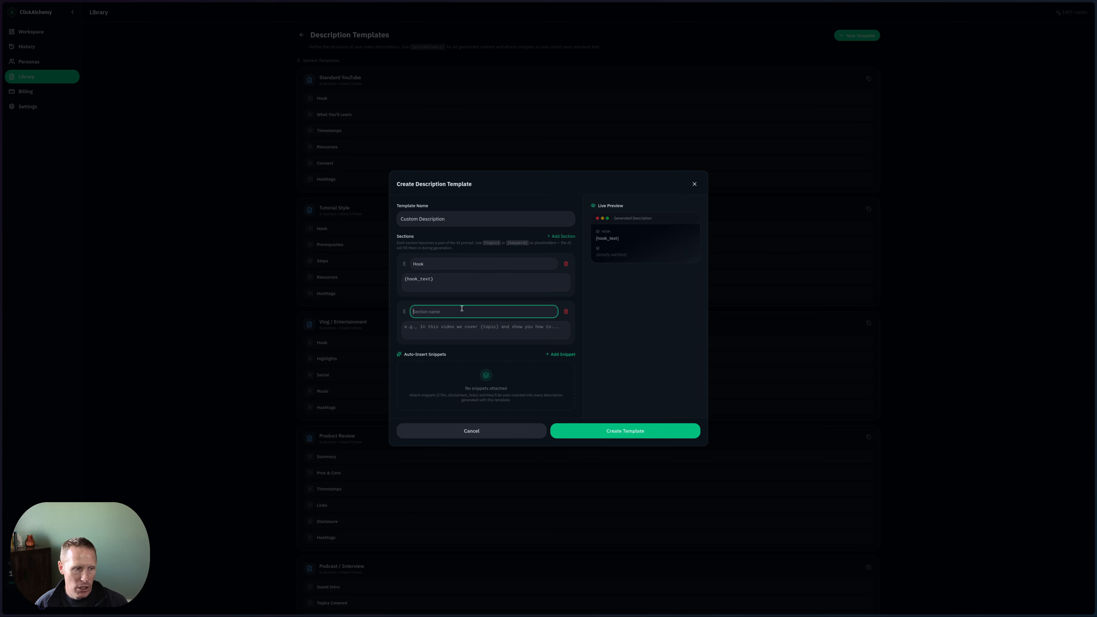
text(Learn)
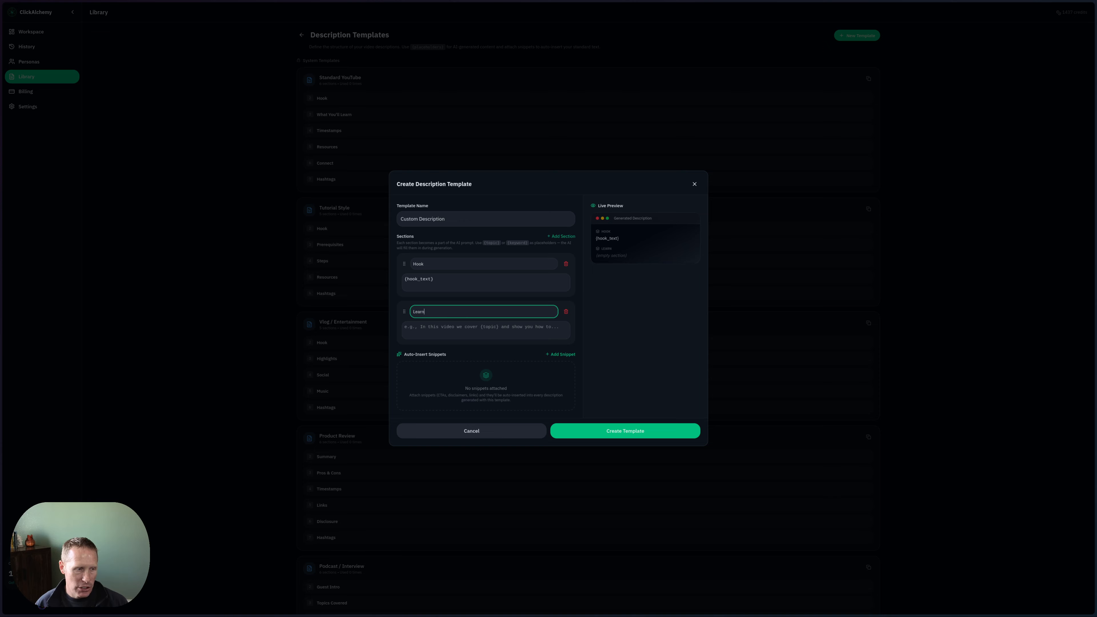
key(Tab)
key(Tab)
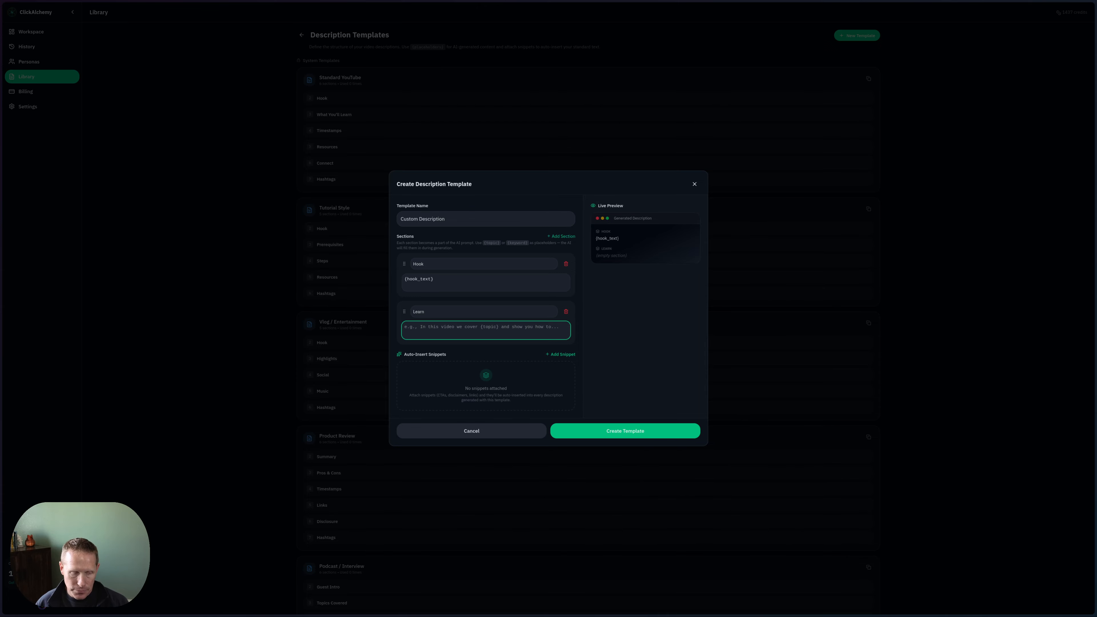
text(You will)
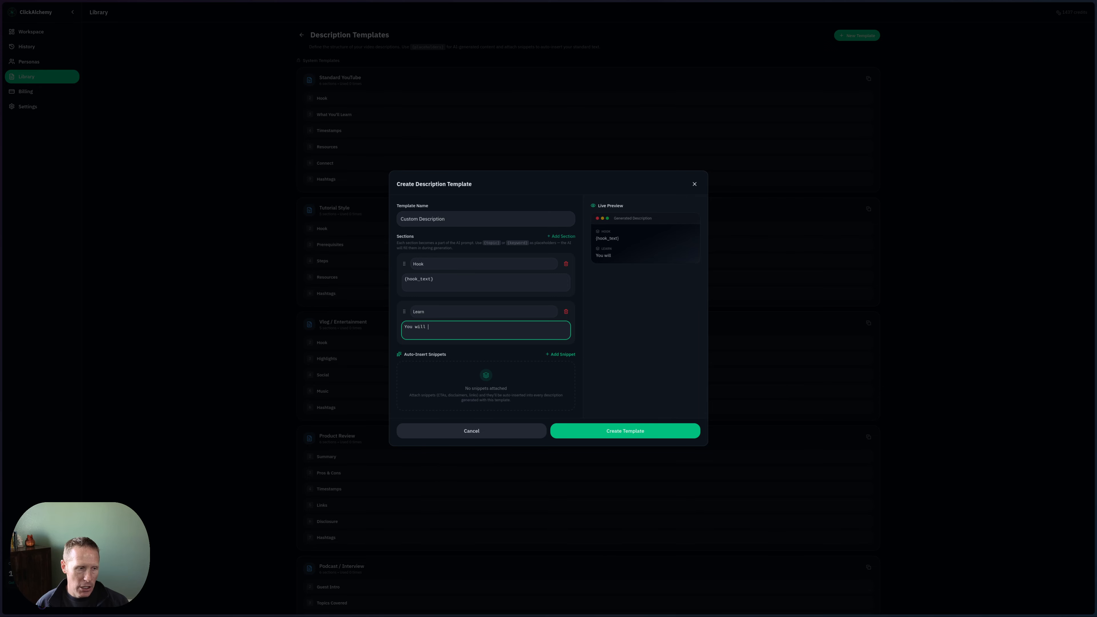
text( learn to be great!)
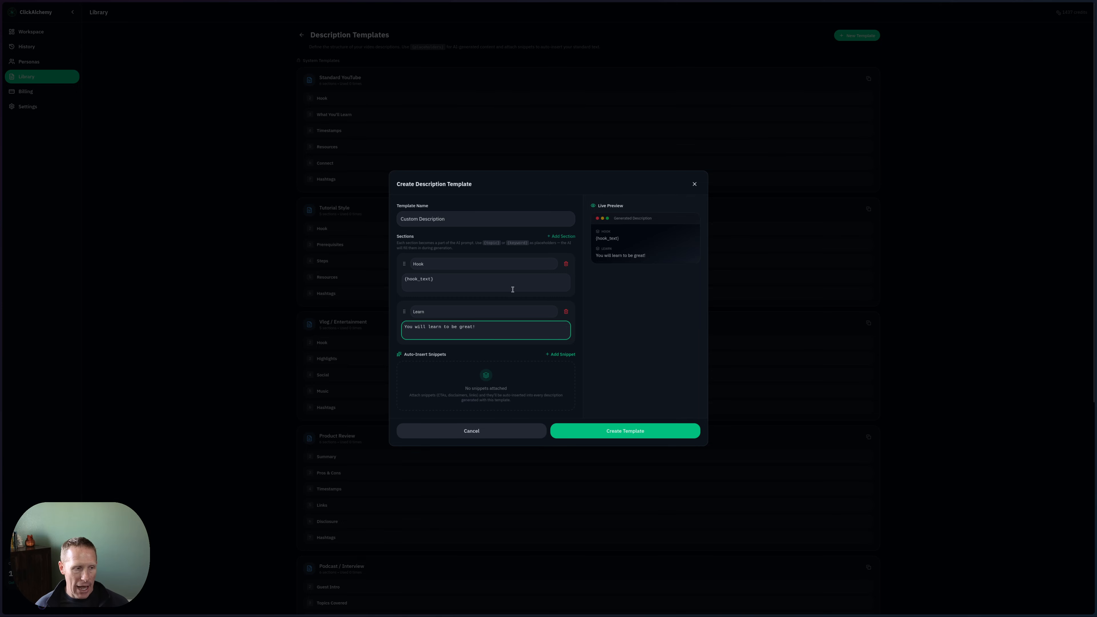
- Attach the Custom Social link snippet to the template and set its insert position to After "Hook"
click(559, 355)
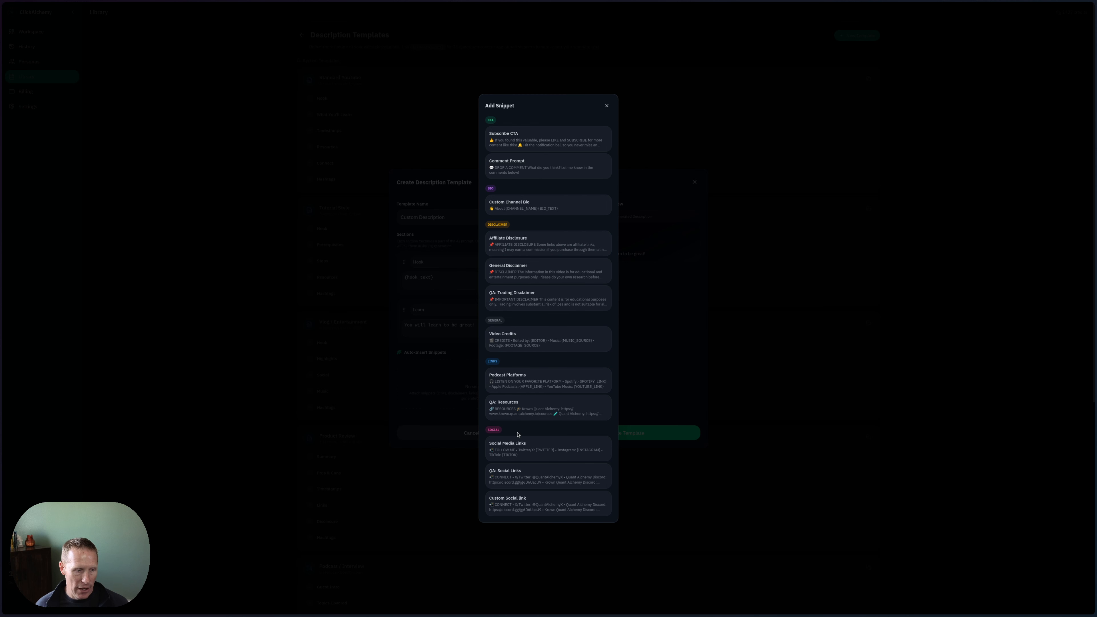
click(555, 510)
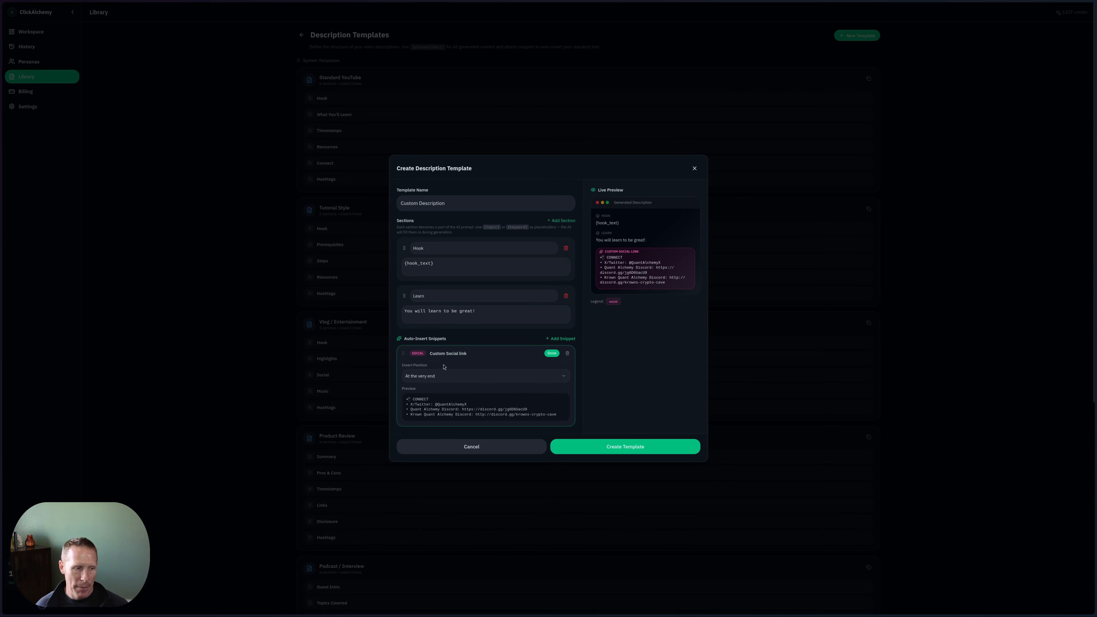
click(478, 376)
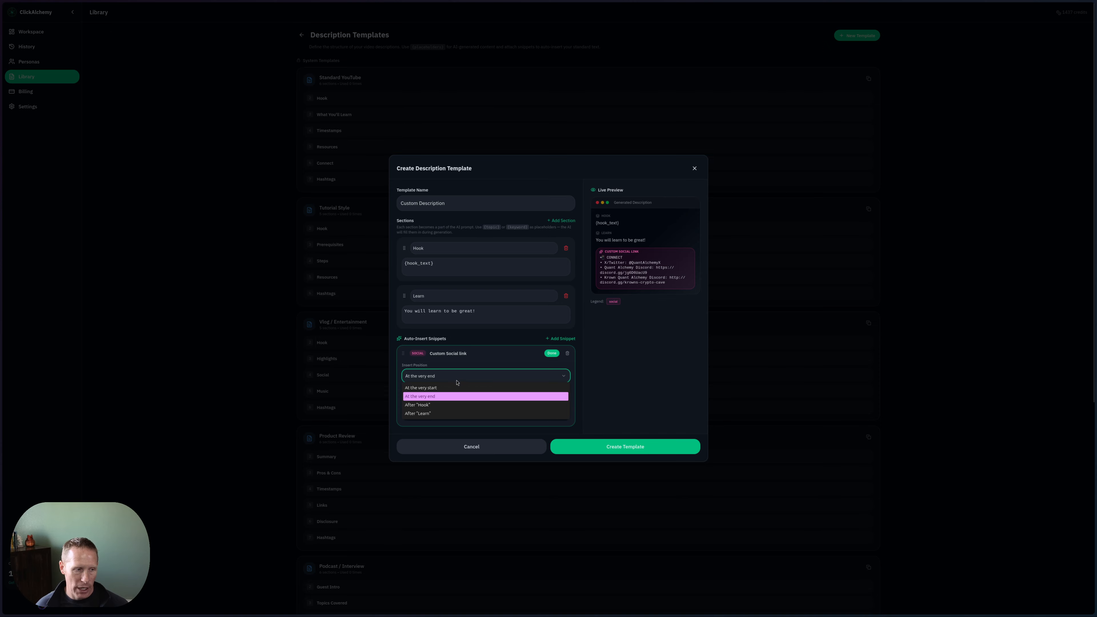
click(436, 406)
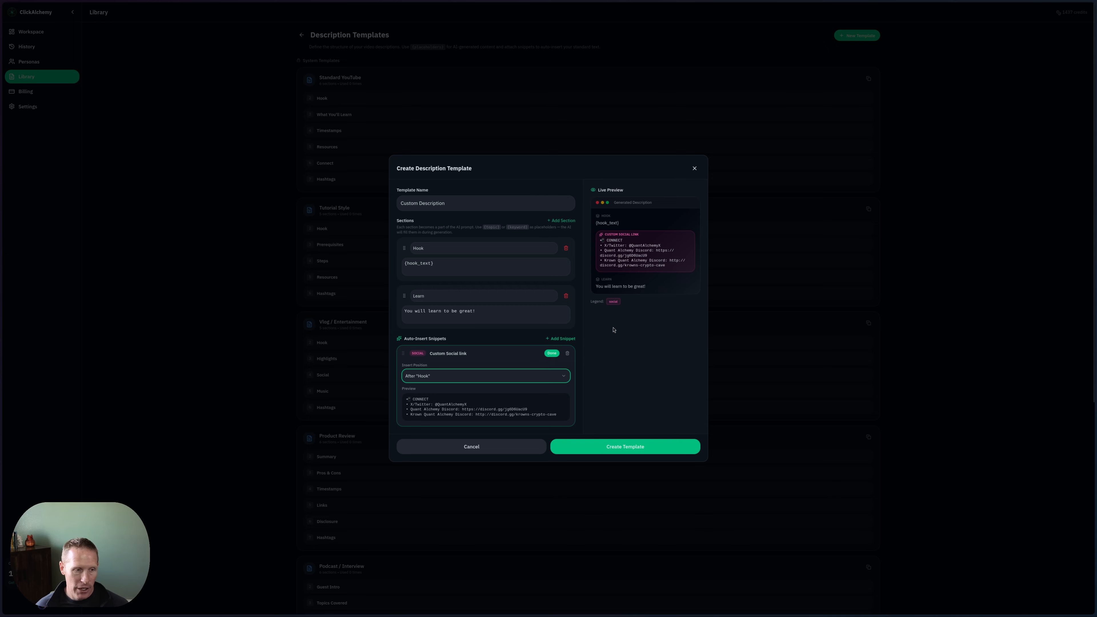
click(550, 355)
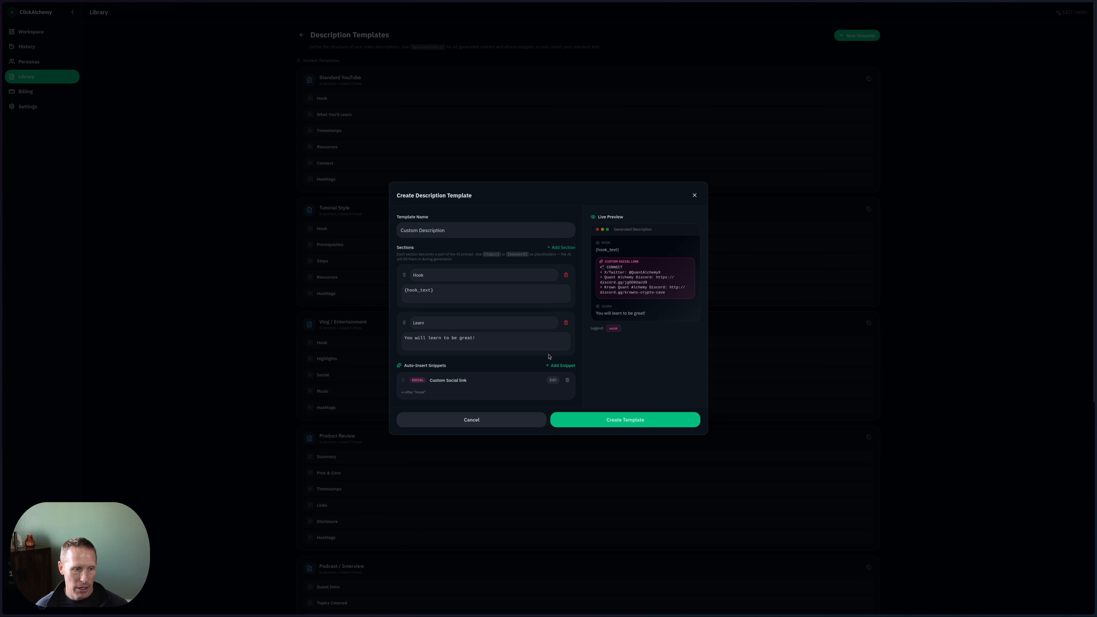
- Attach the Custom Channel Bio snippet, trying its insert position at the very start before setting it to "At the very end"
click(556, 367)
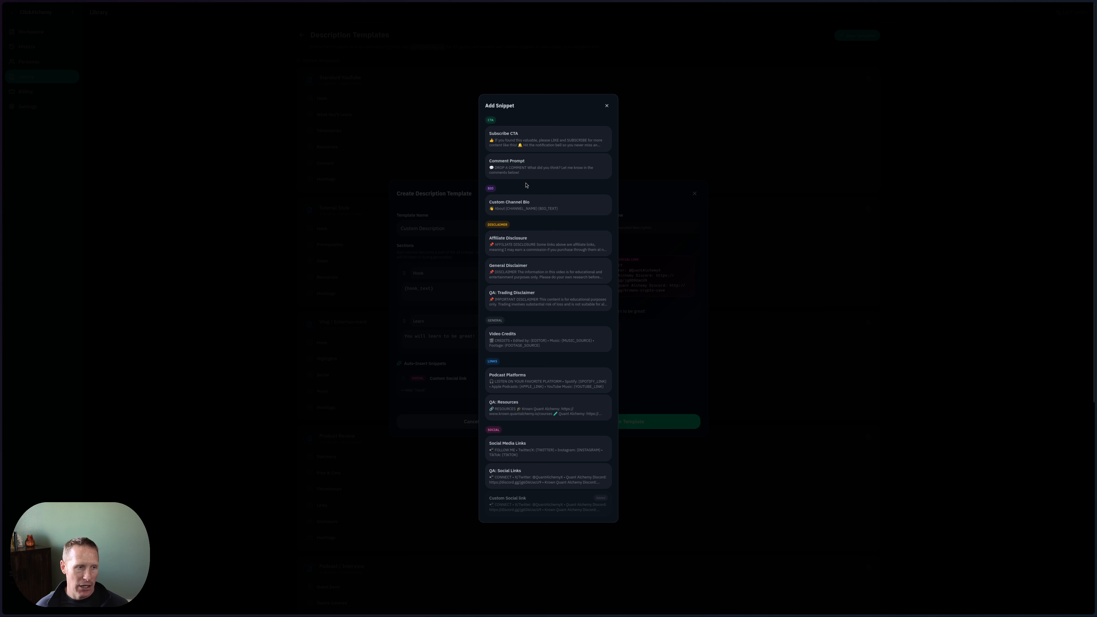
click(539, 208)
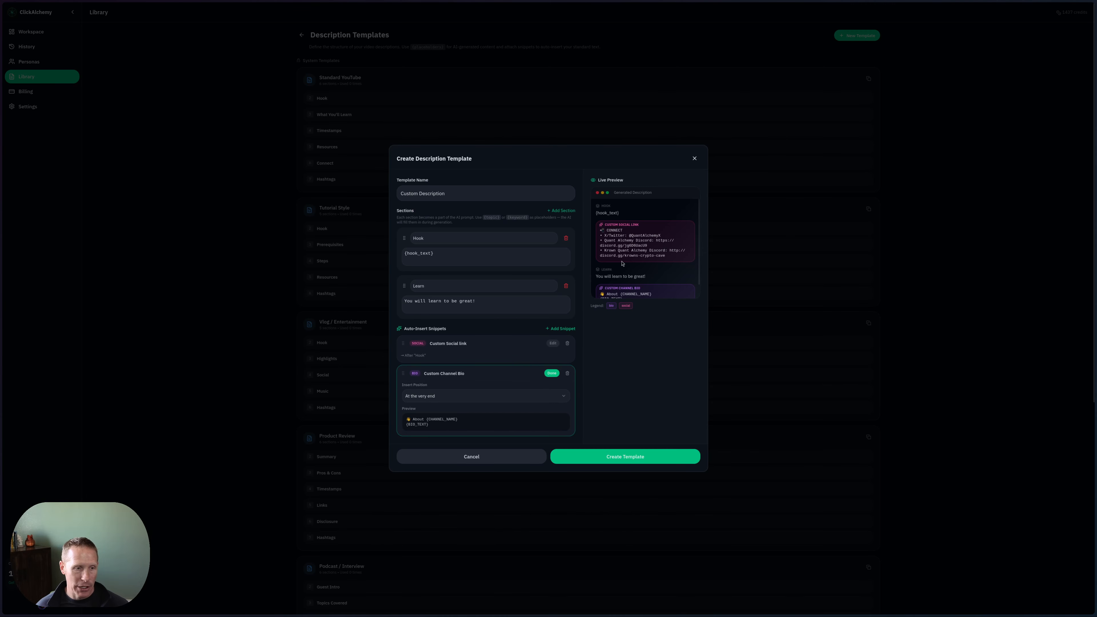
scroll(636, 285, down, 1)
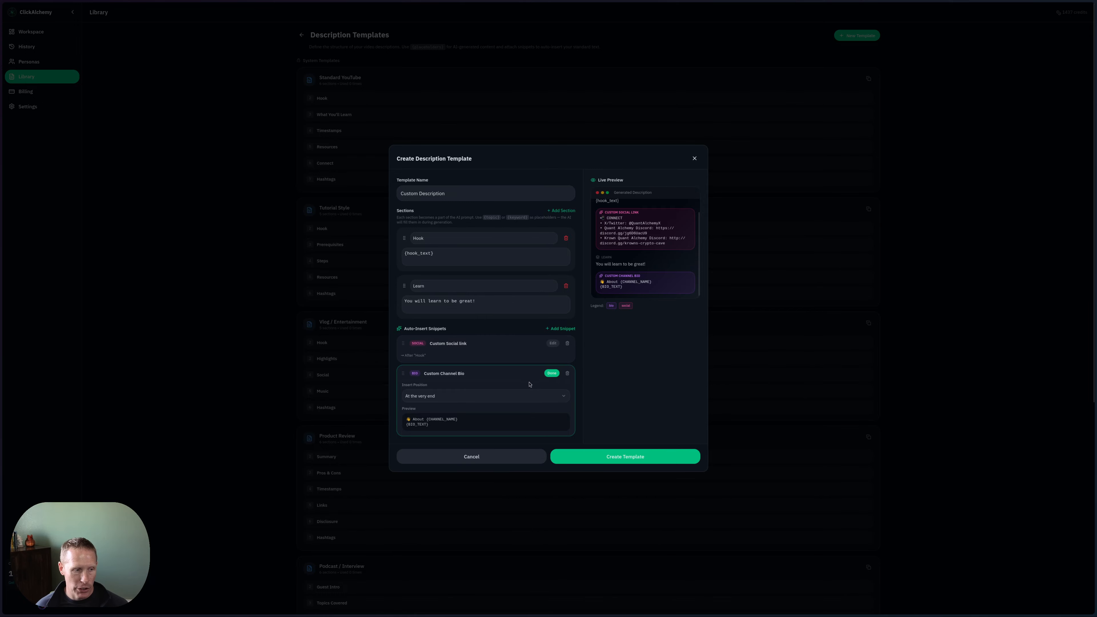
click(503, 395)
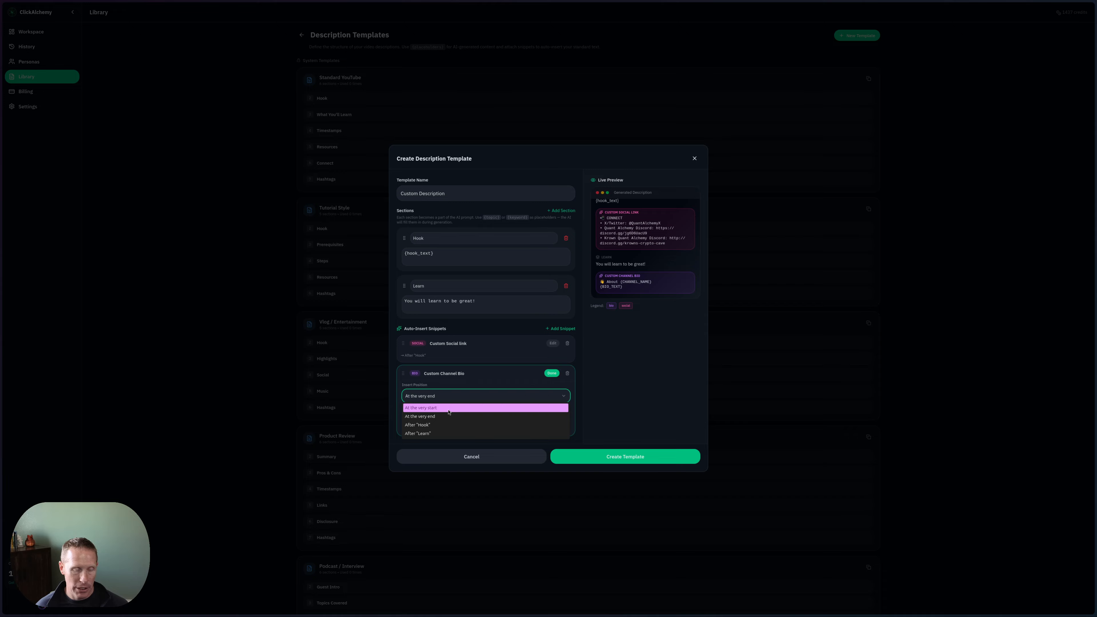
click(448, 410)
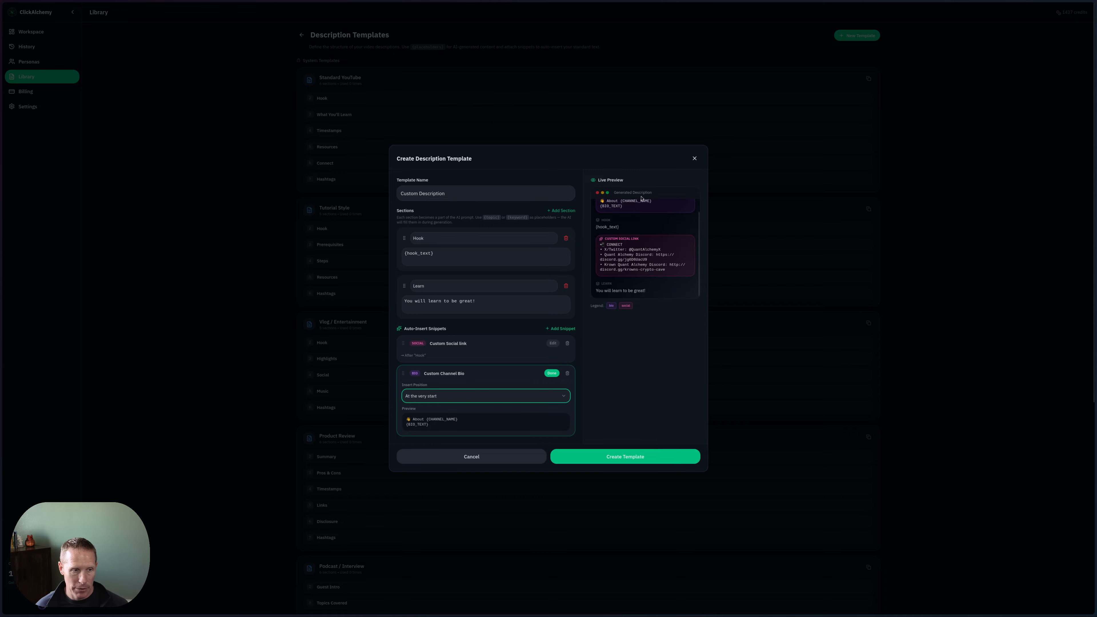
scroll(611, 264, up, 1)
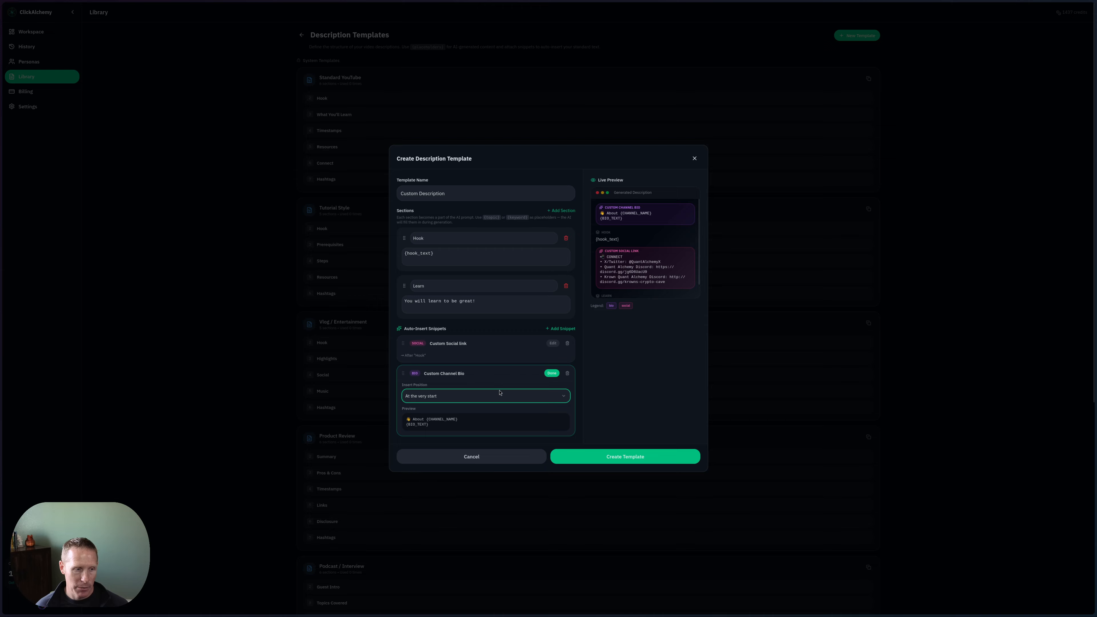
click(486, 398)
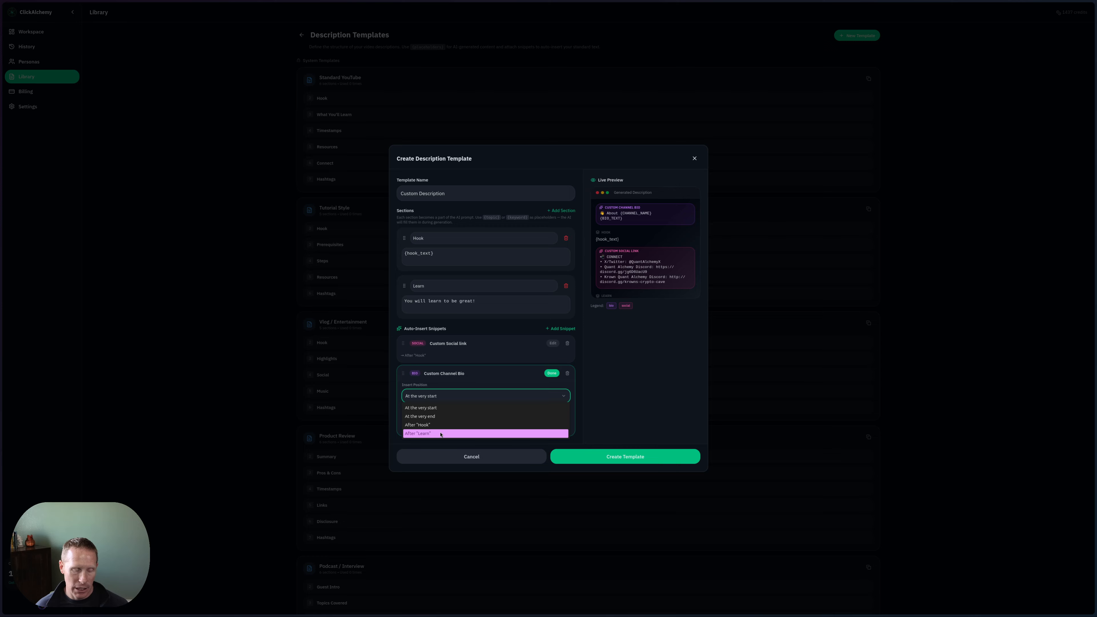
click(440, 415)
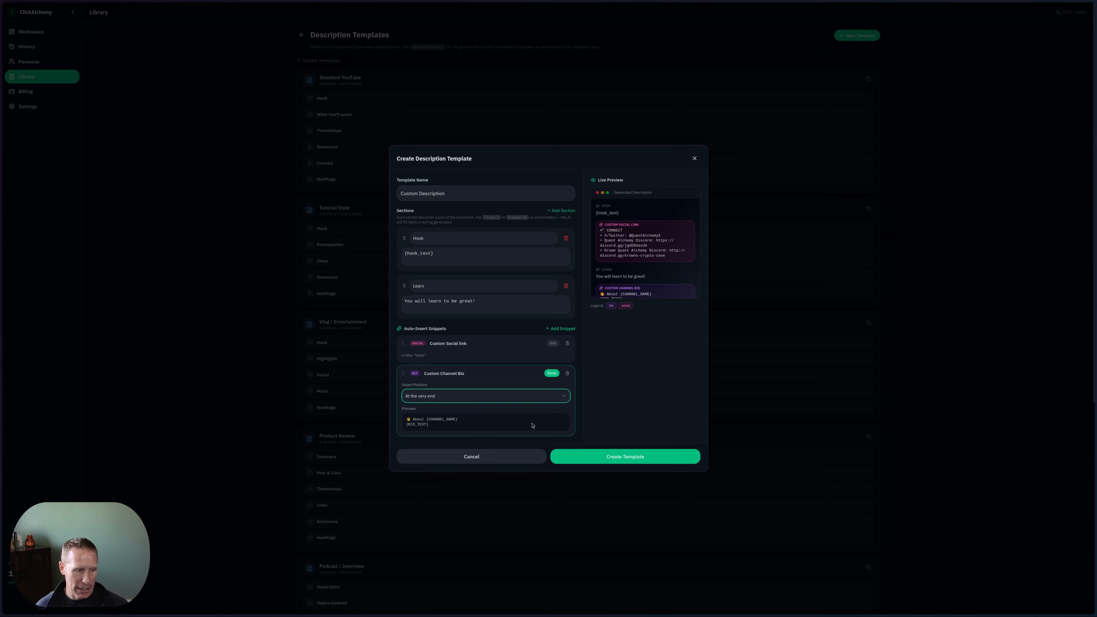
click(548, 373)
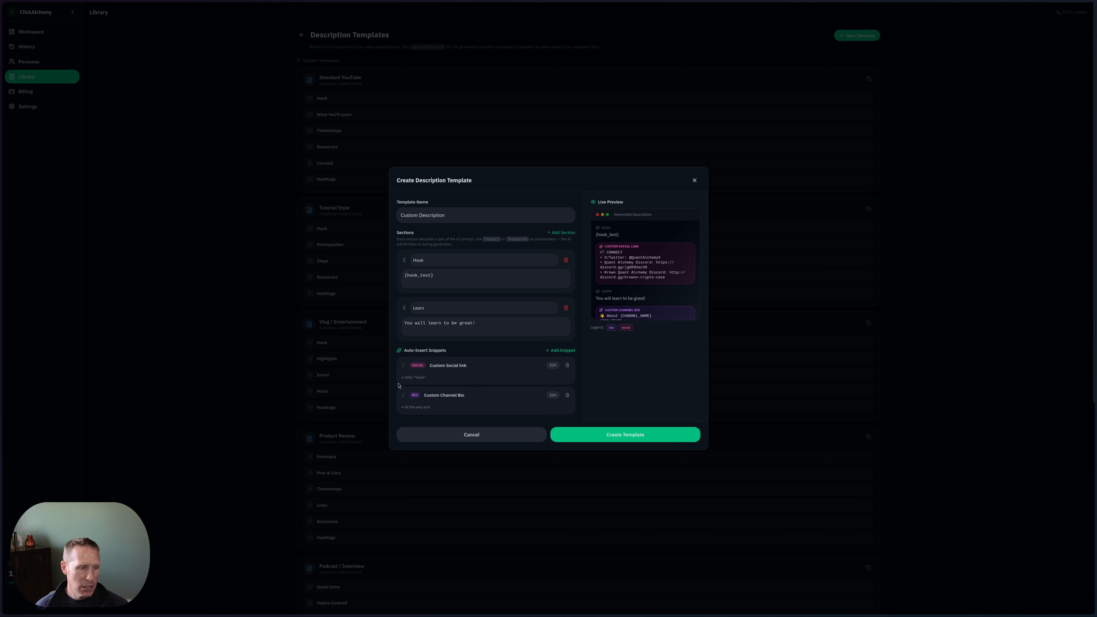
- Try to reorder the attached Custom Social link and Custom Channel Bio snippets within the auto-insert list
drag(405, 367, 507, 366)
click(553, 366)
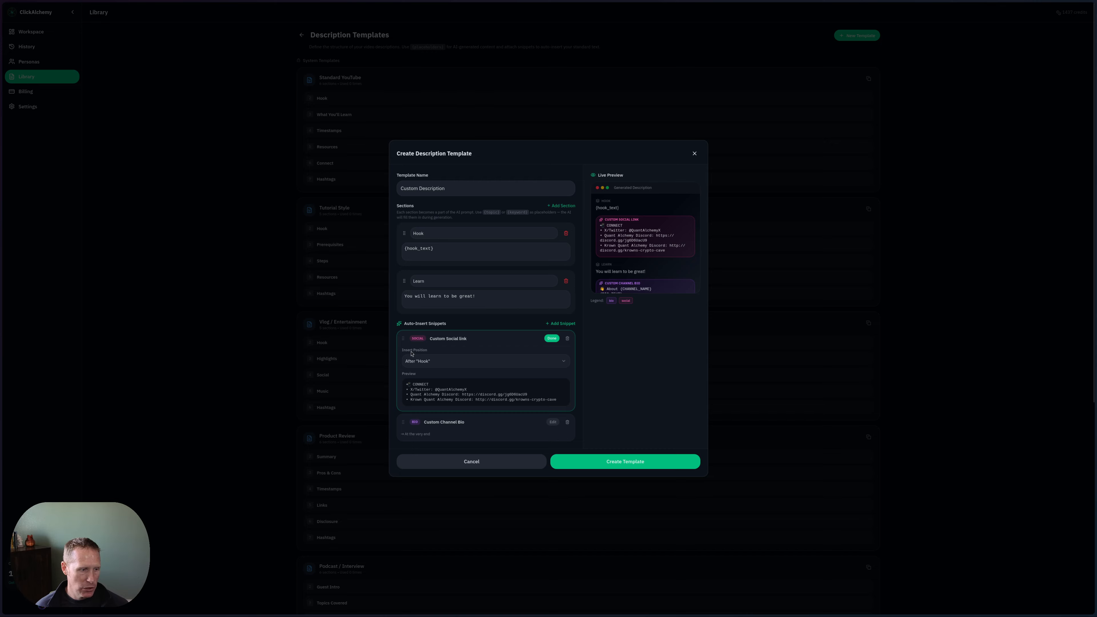
drag(403, 338, 407, 374)
click(403, 341)
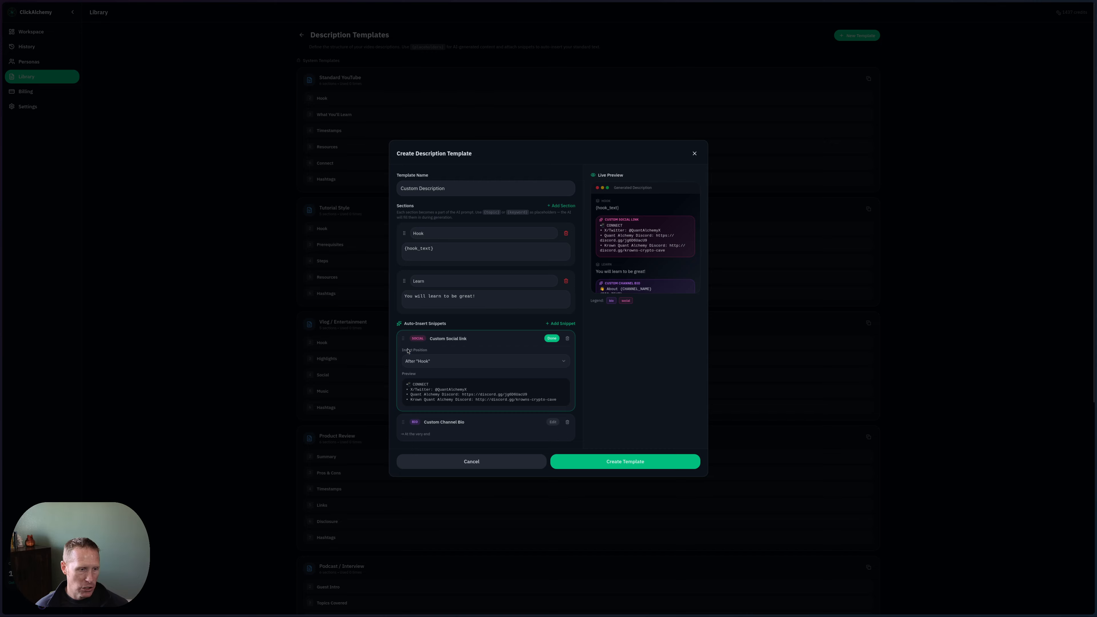
click(544, 362)
click(481, 390)
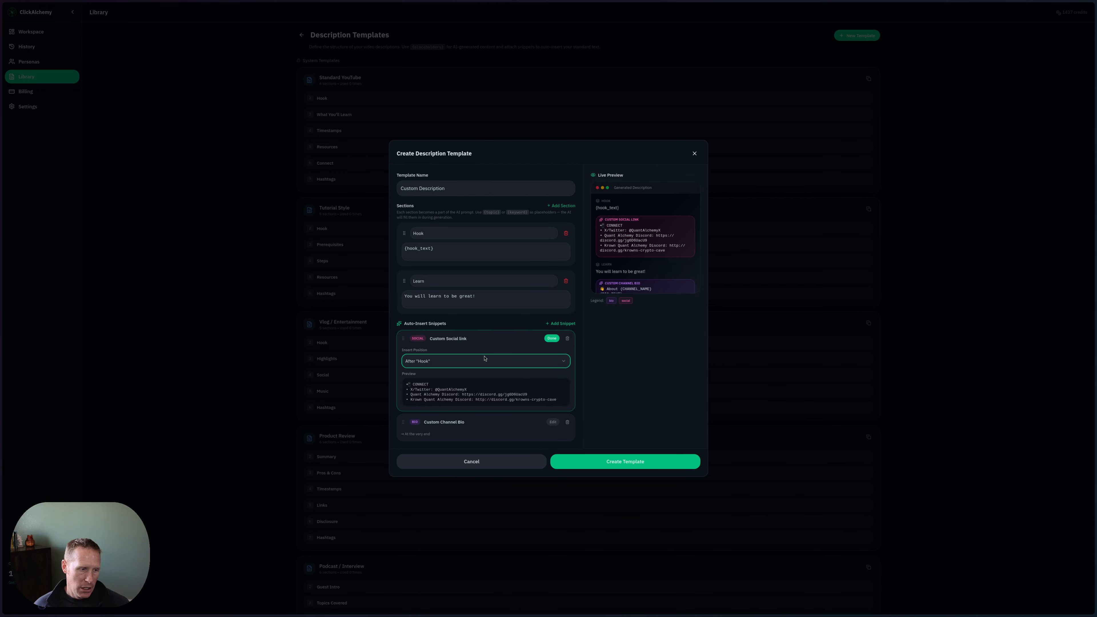
click(476, 361)
click(476, 361)
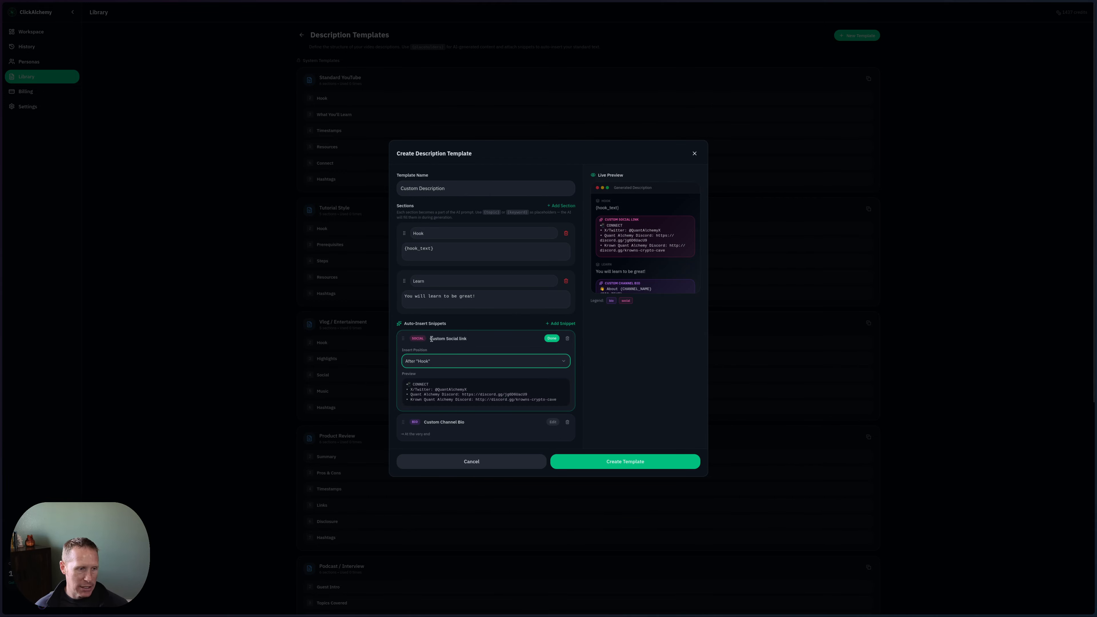
click(551, 338)
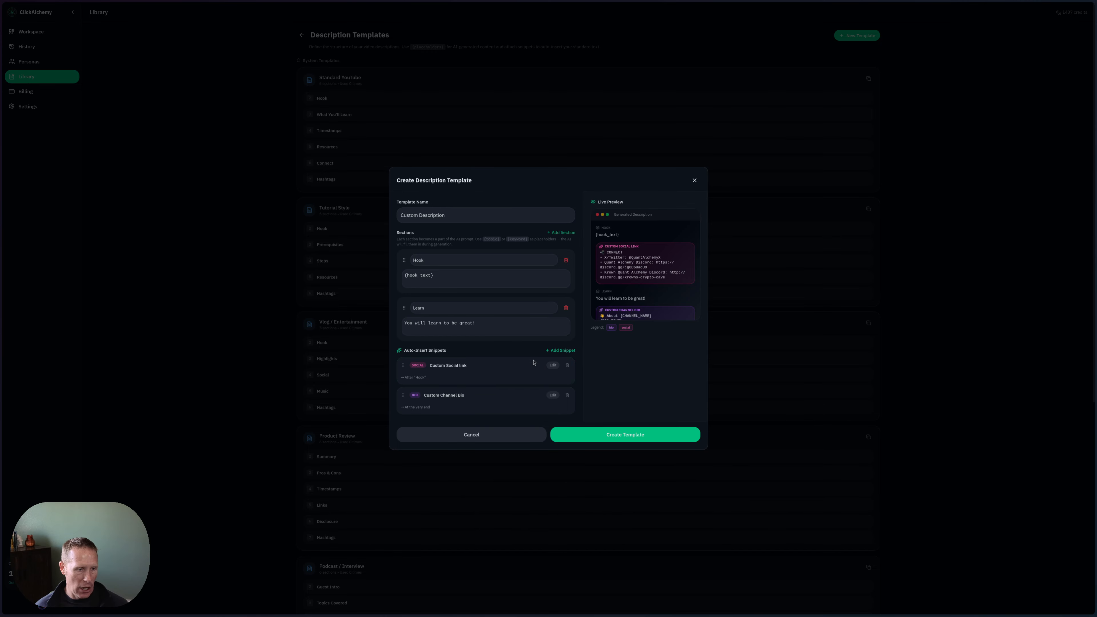
drag(403, 398, 403, 367)
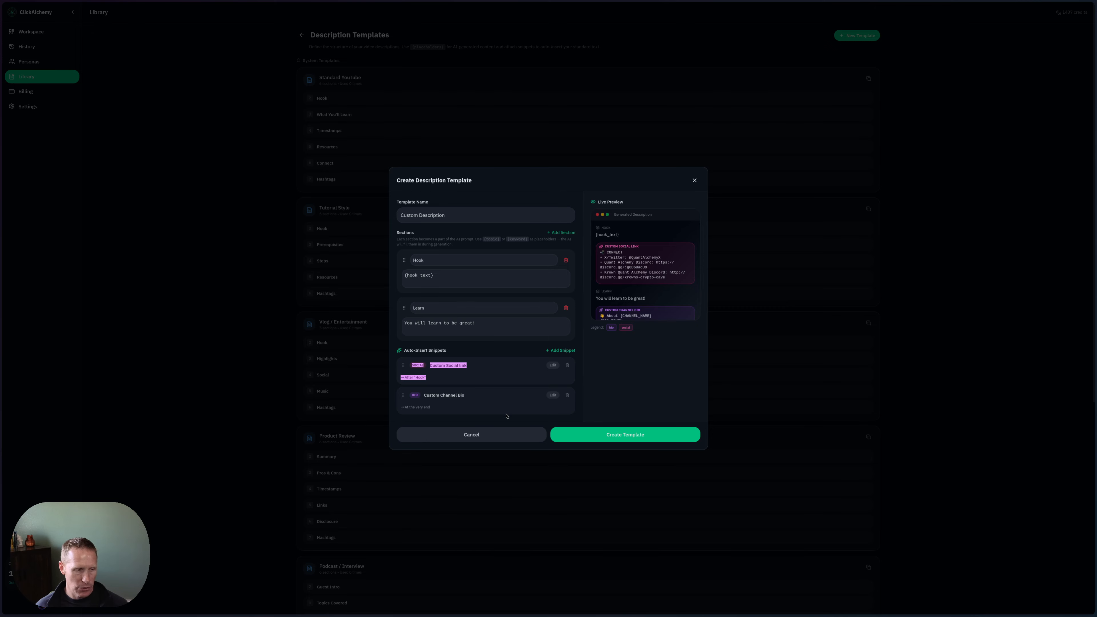
- Save the Custom Description template, find it among your own templates and try moving its Learn section above Hook
click(506, 356)
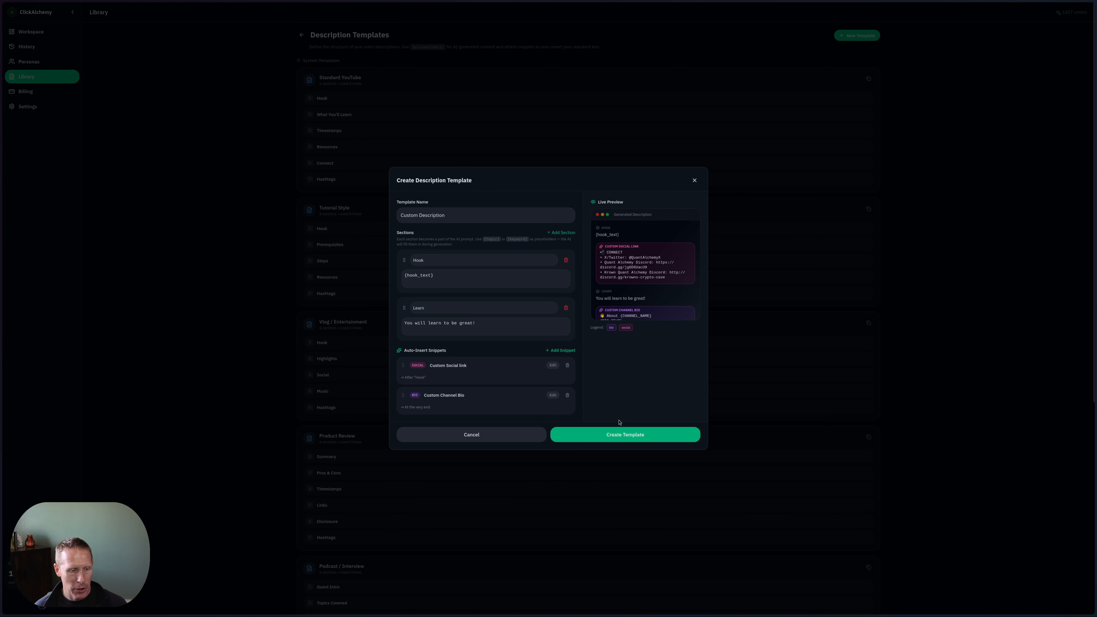
click(607, 437)
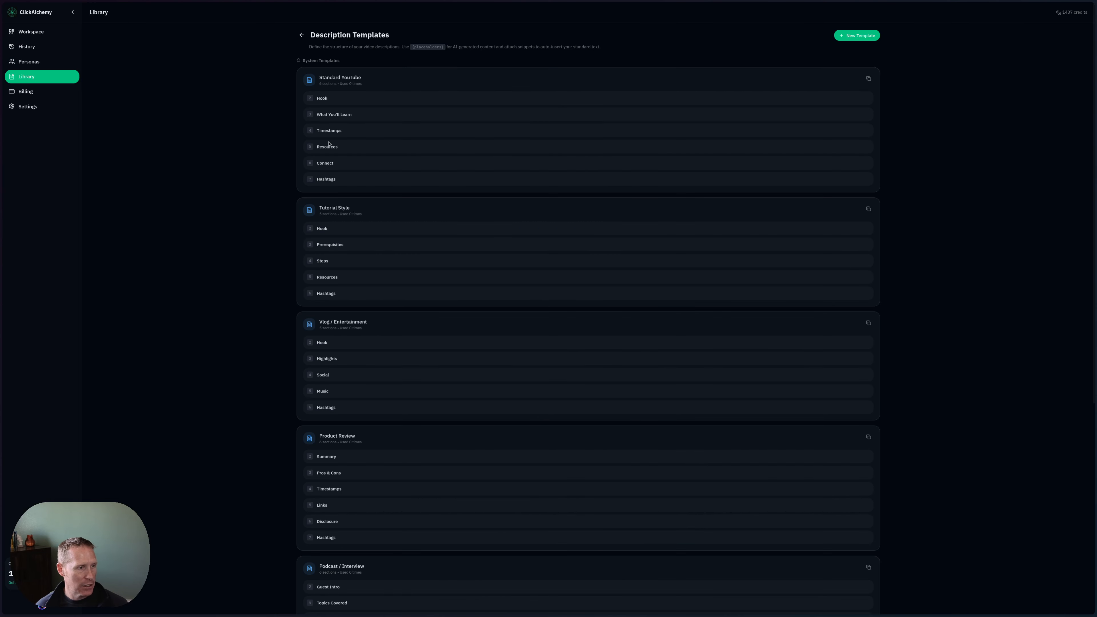
scroll(275, 305, down, 7)
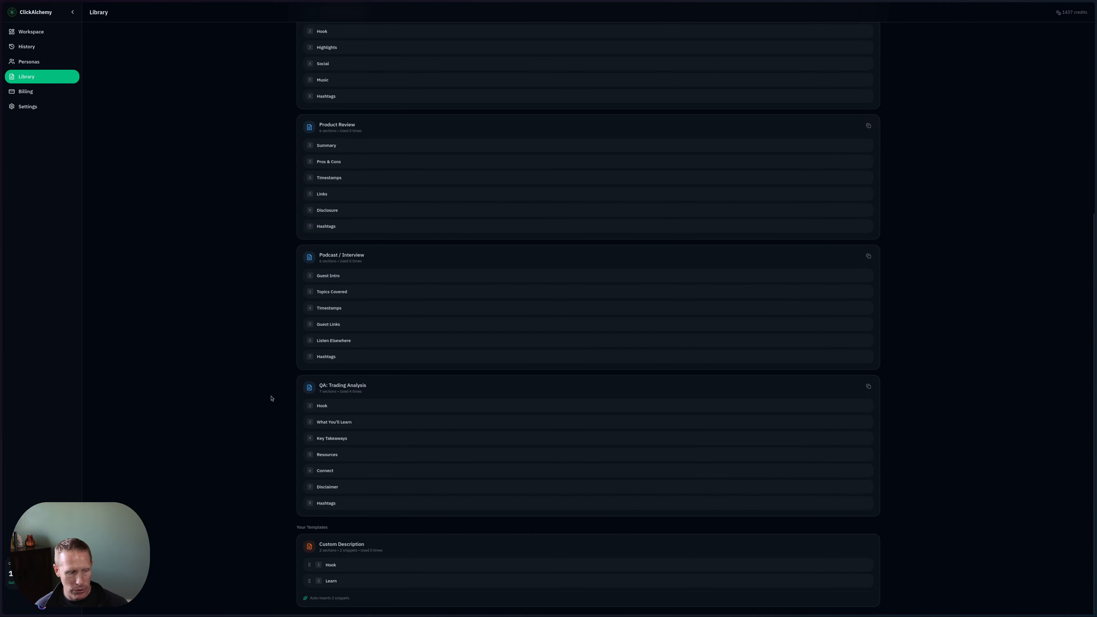
drag(310, 584, 328, 564)
scroll(170, 112, up, 8)
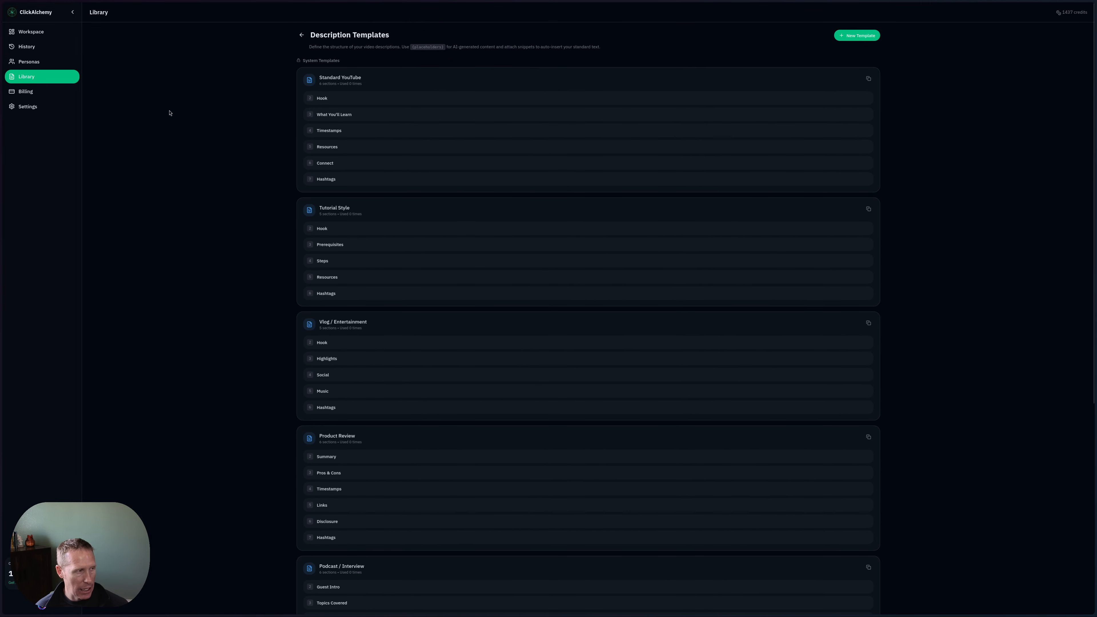
- In the workspace, set the description style to Custom Description and check its structure in the template preview
click(31, 32)
click(538, 210)
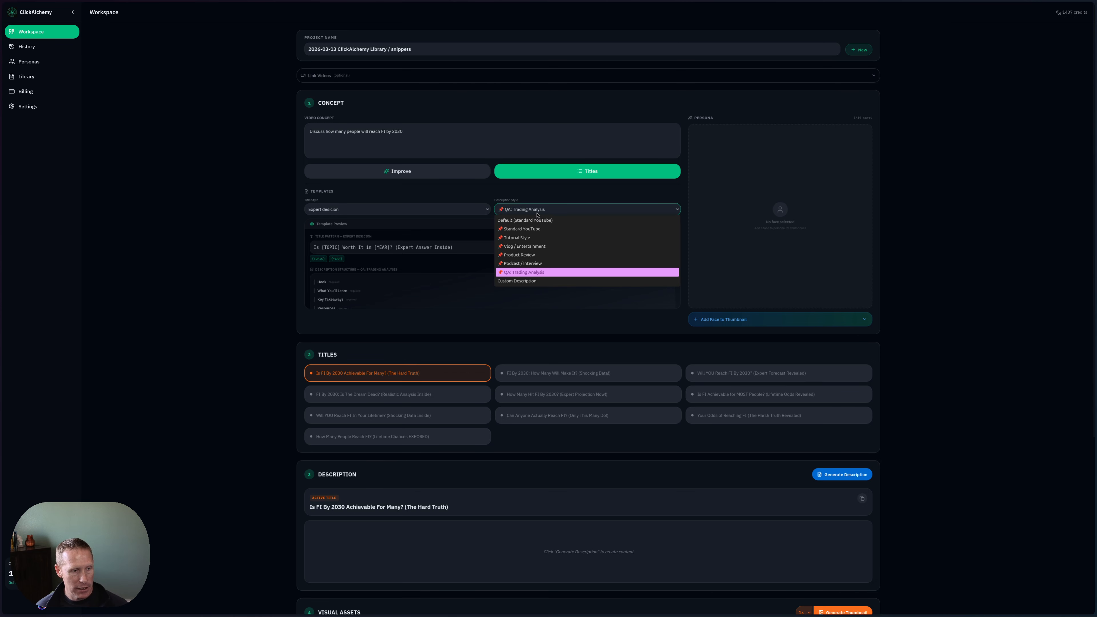
click(524, 281)
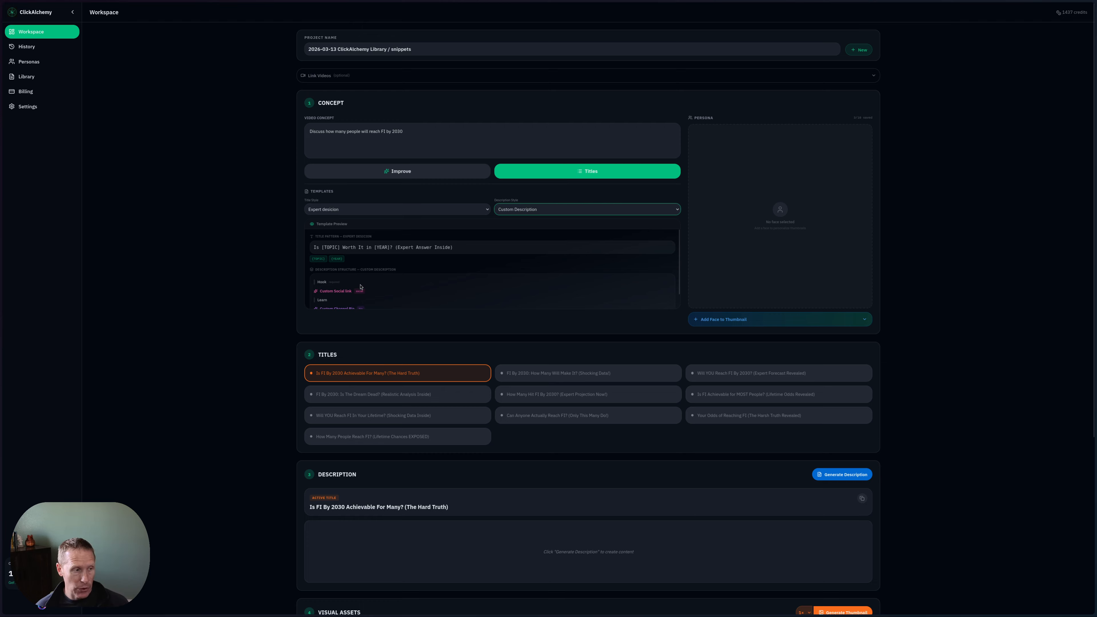
scroll(341, 277, down, 1)
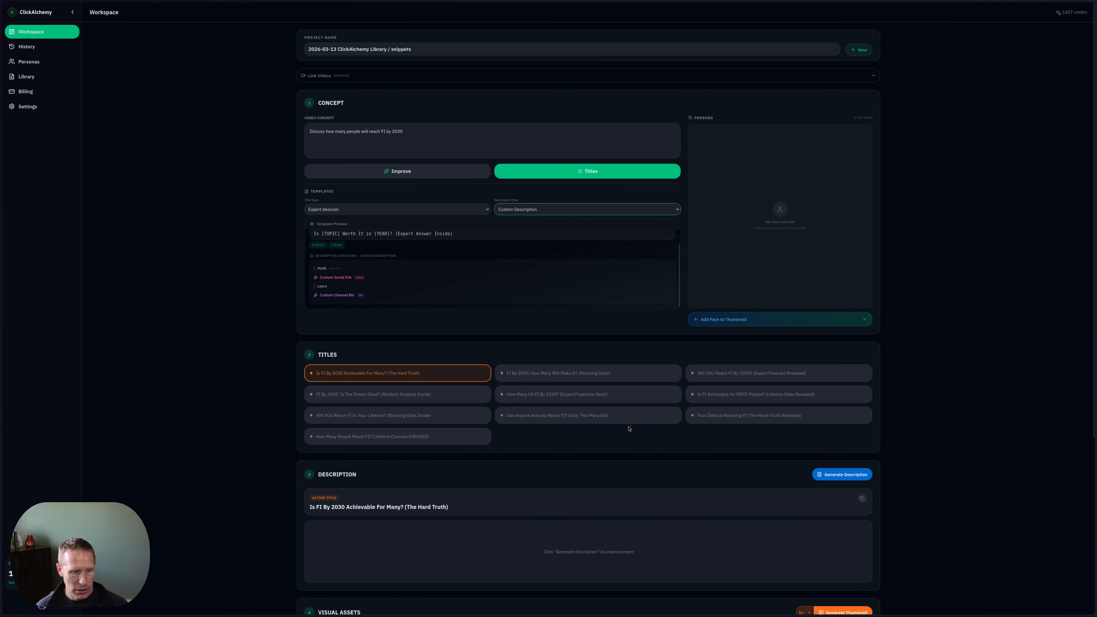
- Generate the description for the active title and read through its sections and inserted snippets
scroll(659, 449, down, 3)
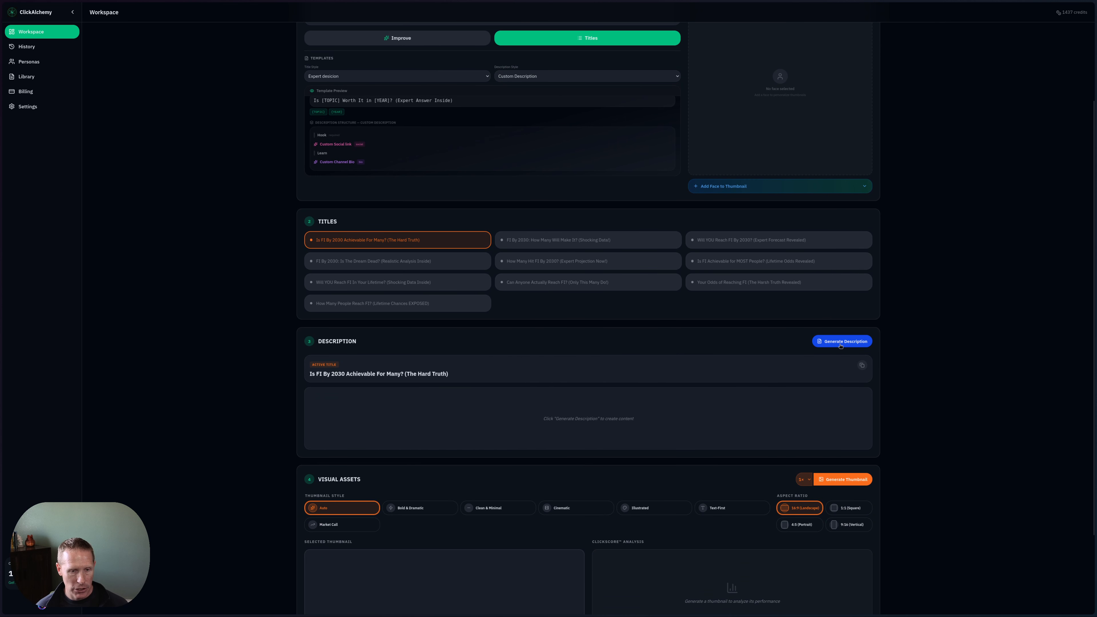
click(837, 344)
scroll(419, 199, up, 3)
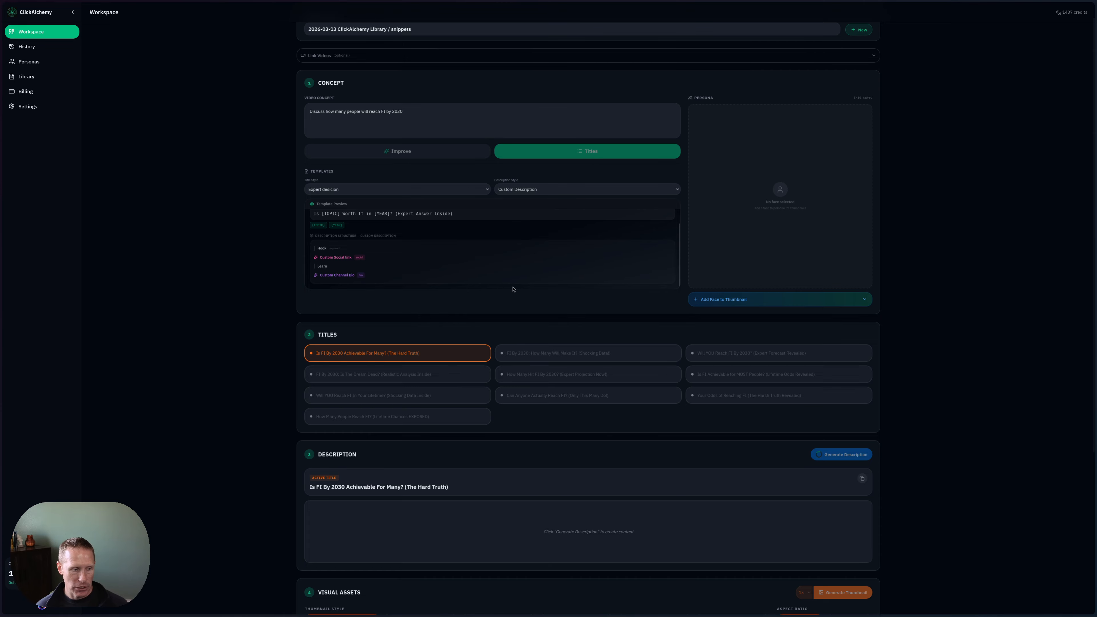
scroll(513, 289, down, 2)
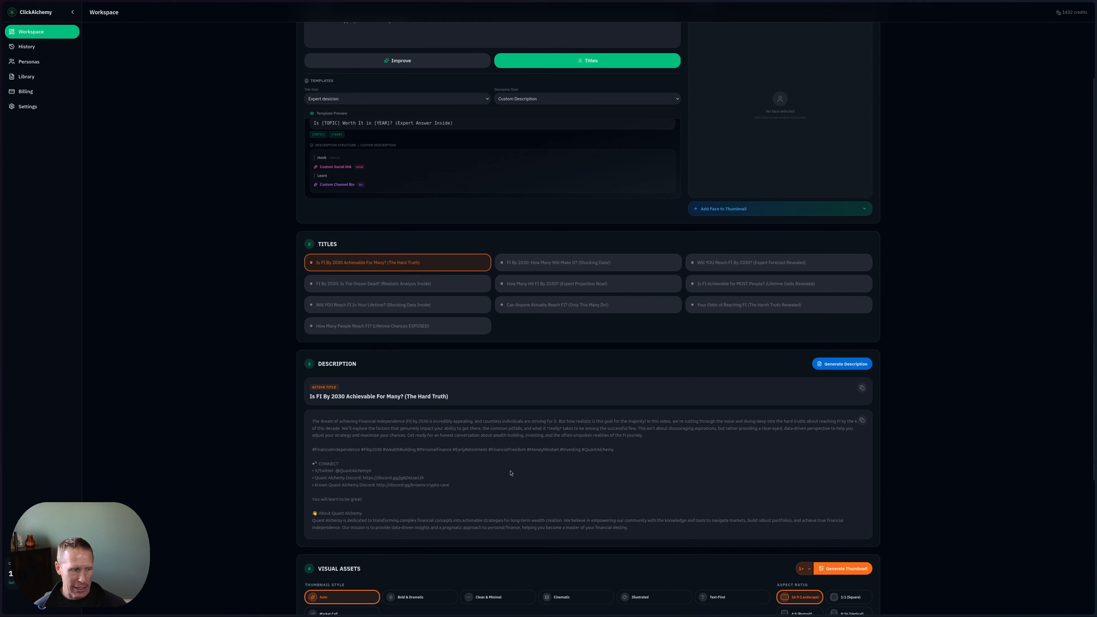
scroll(510, 473, down, 2)
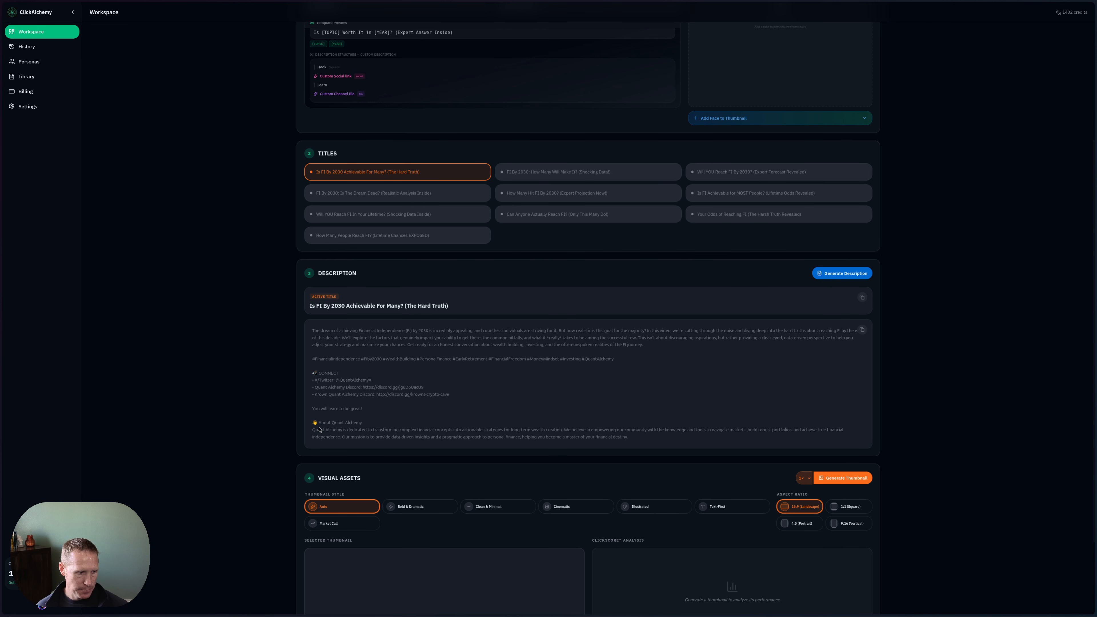
scroll(472, 358, down, 2)
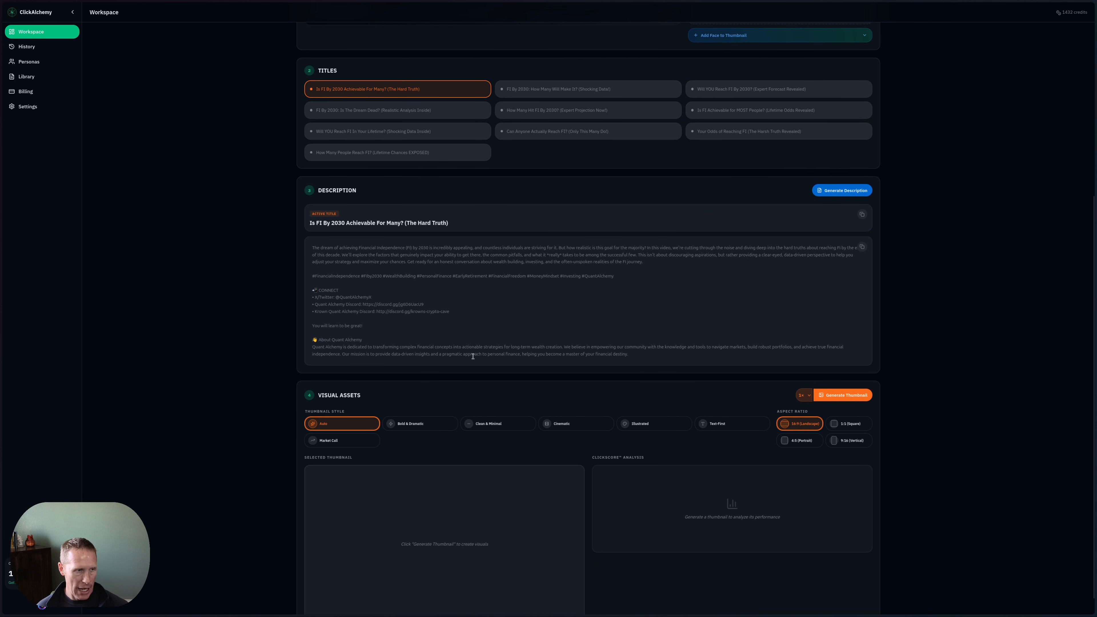
- Look through the available description styles in the workspace, keeping Custom Description selected
scroll(522, 351, up, 3)
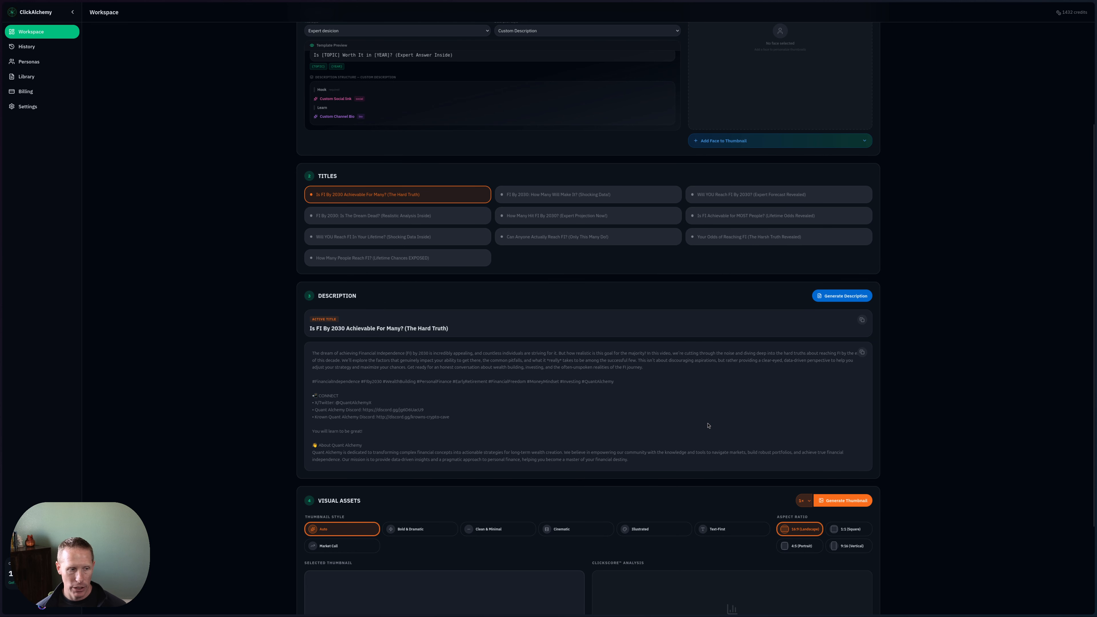
scroll(573, 268, up, 4)
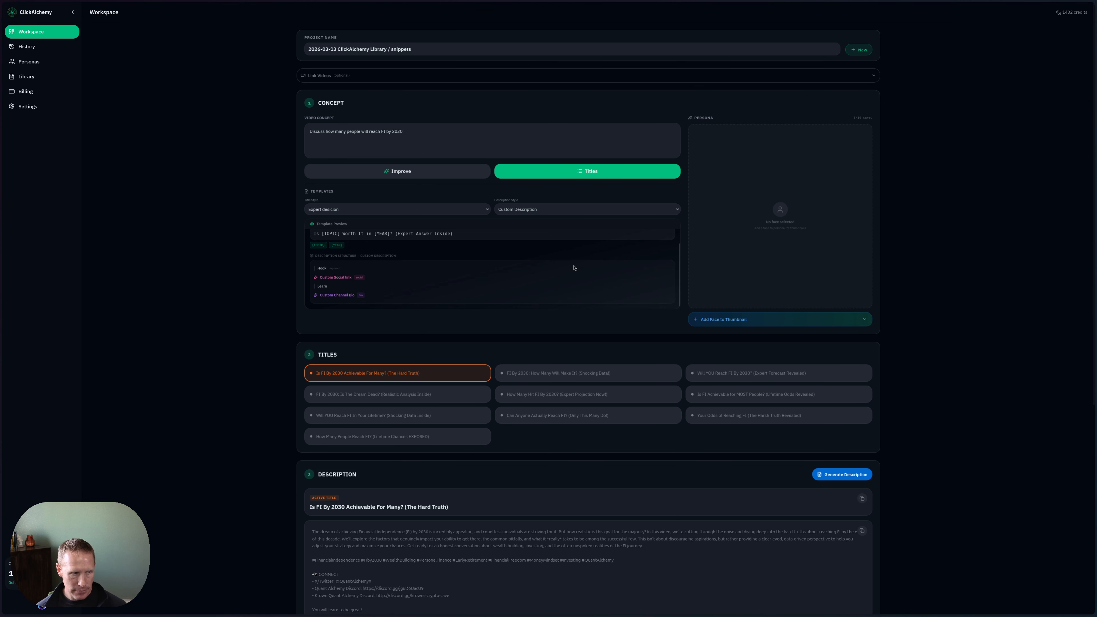
click(523, 211)
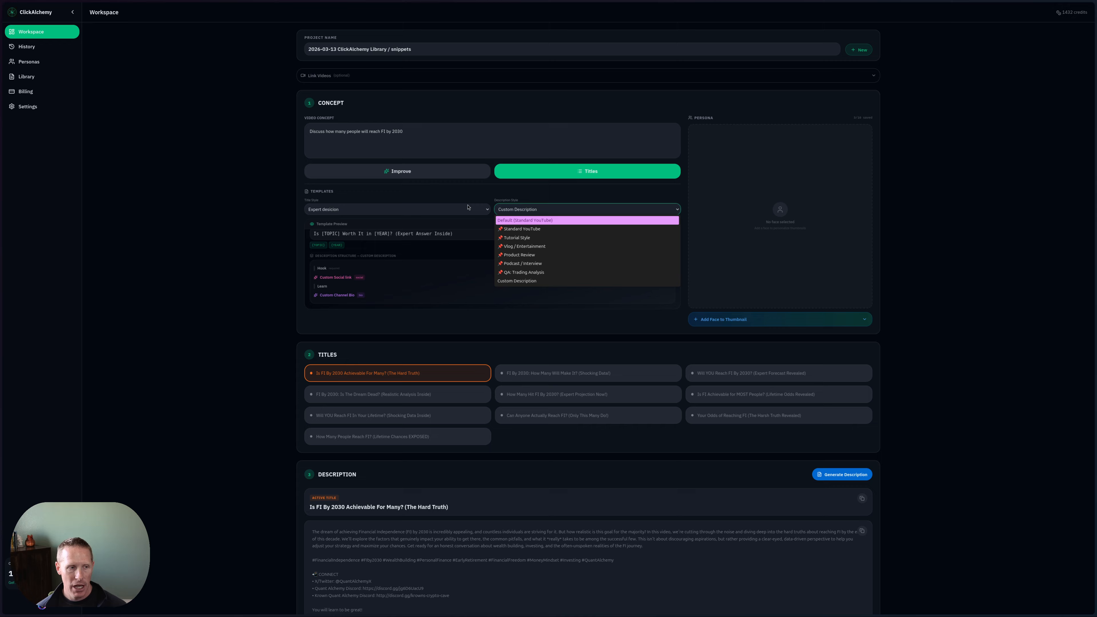
click(492, 202)
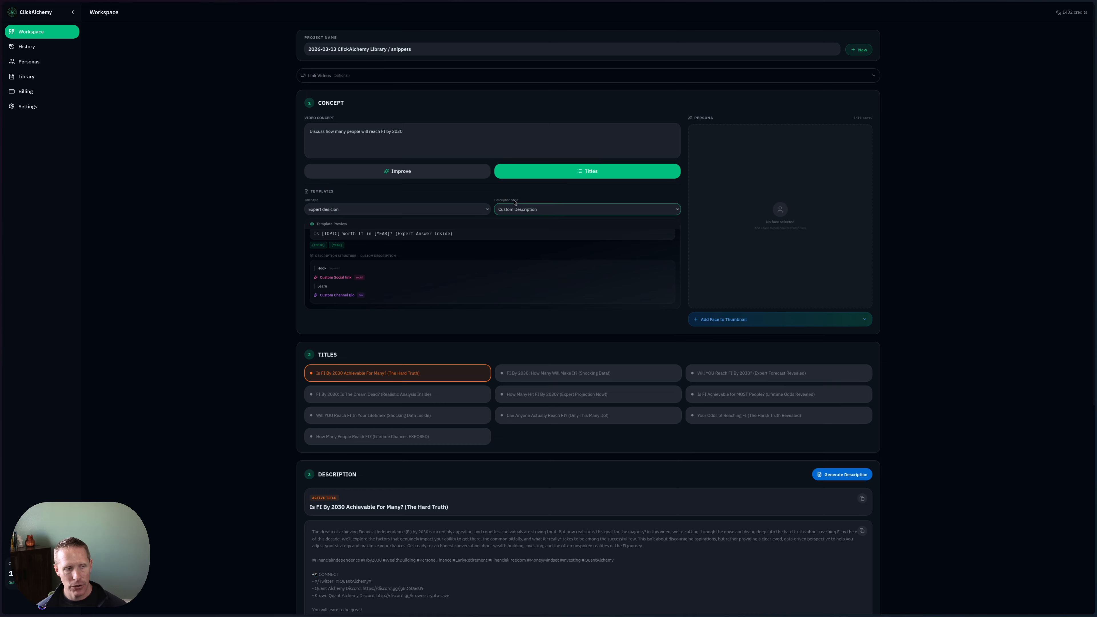